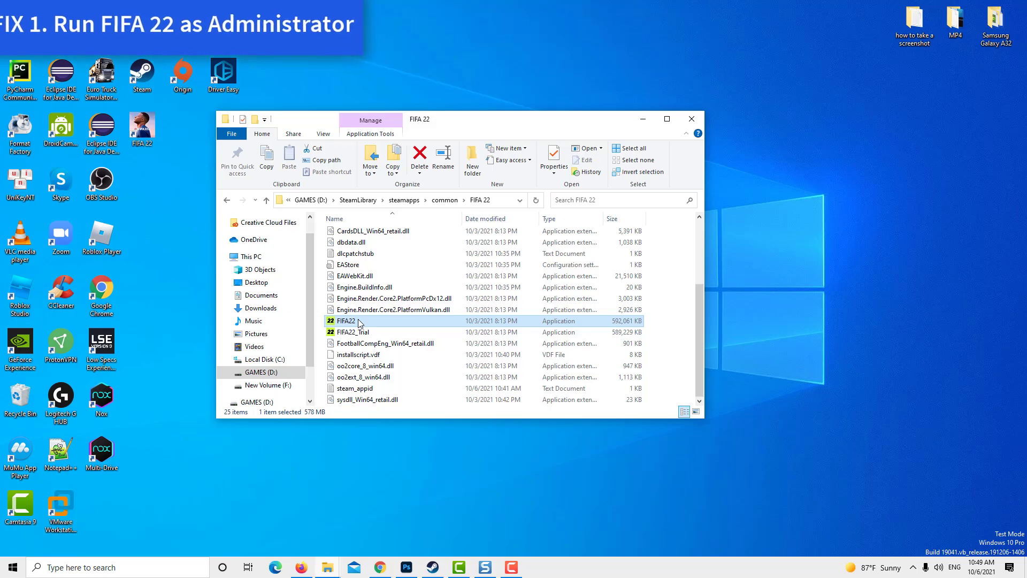
# Set the FIFA22 application to run as an administrator in its compatibility properties and apply the change.
pyautogui.rightClick(359, 322)
pyautogui.click(389, 547)
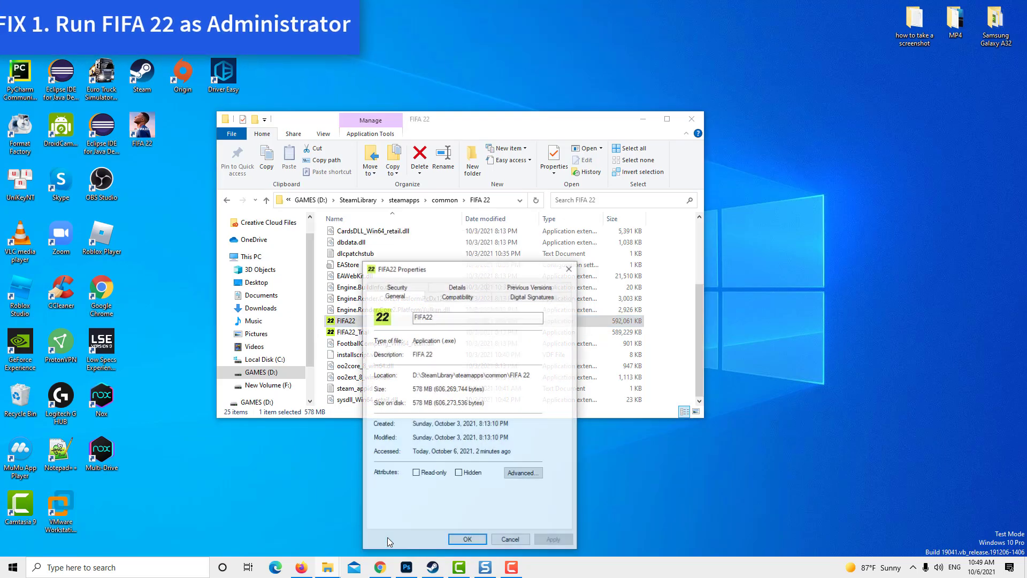
pyautogui.click(458, 297)
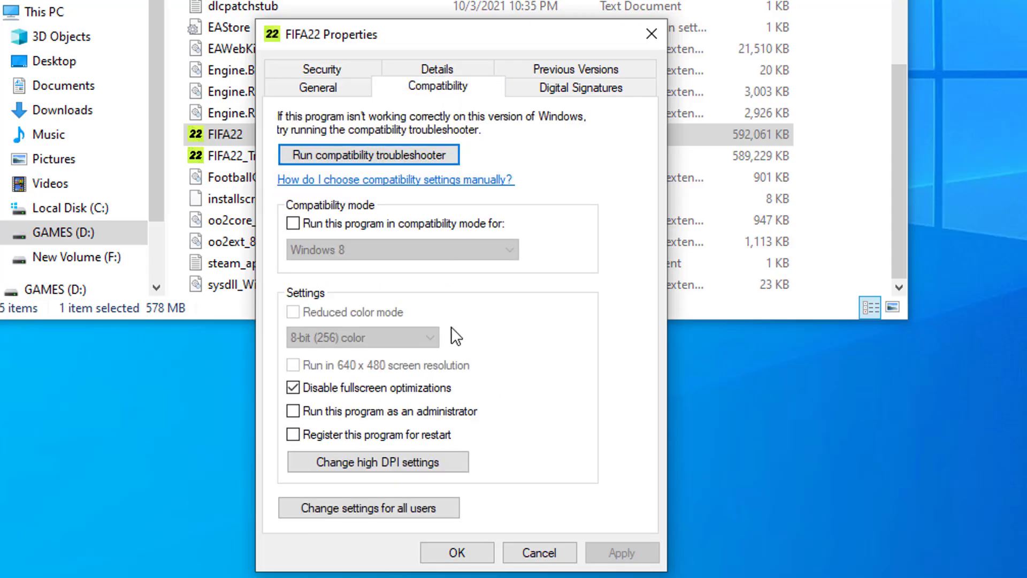
pyautogui.click(355, 412)
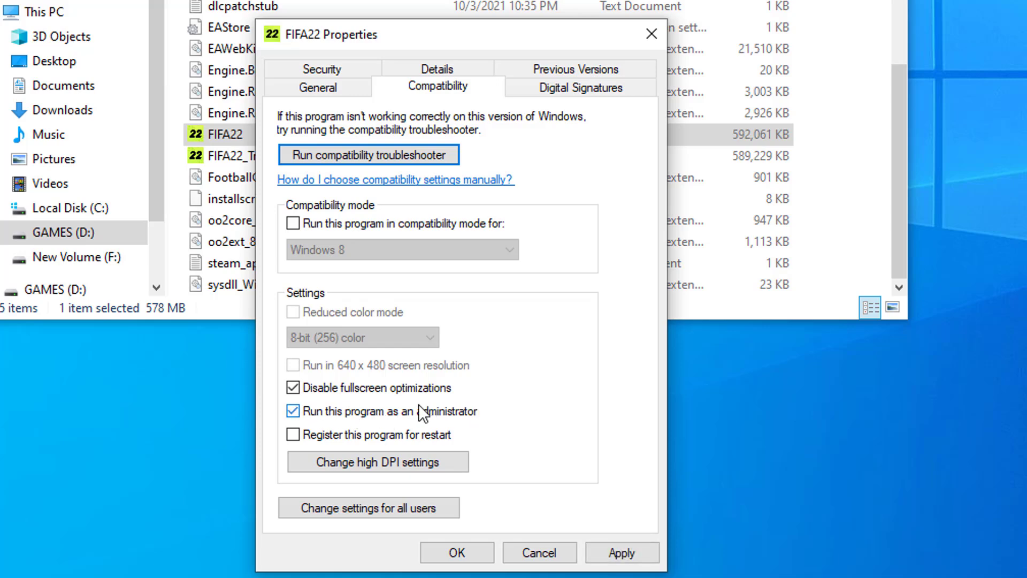
pyautogui.click(614, 553)
pyautogui.click(447, 552)
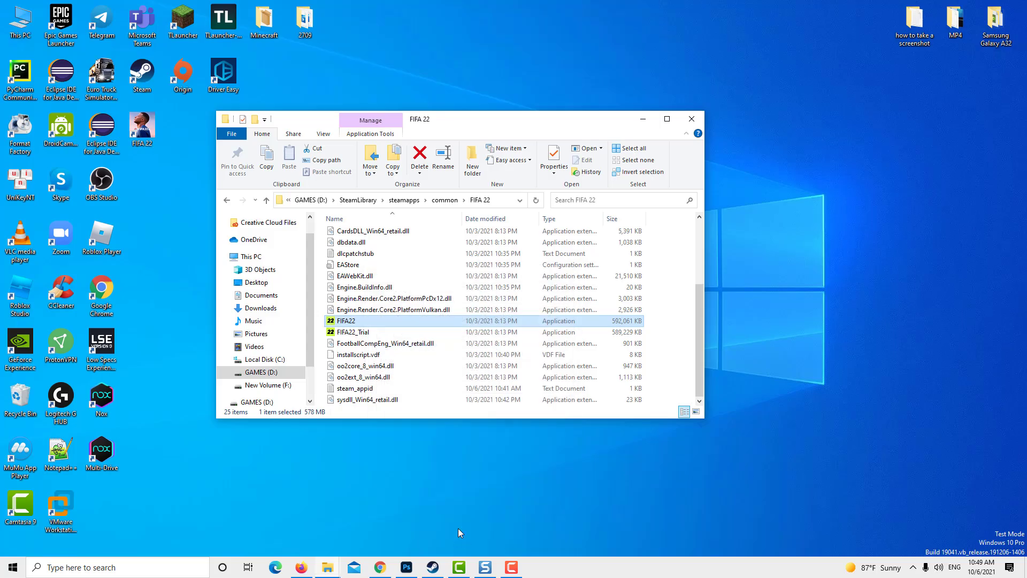
pyautogui.doubleClick(251, 135)
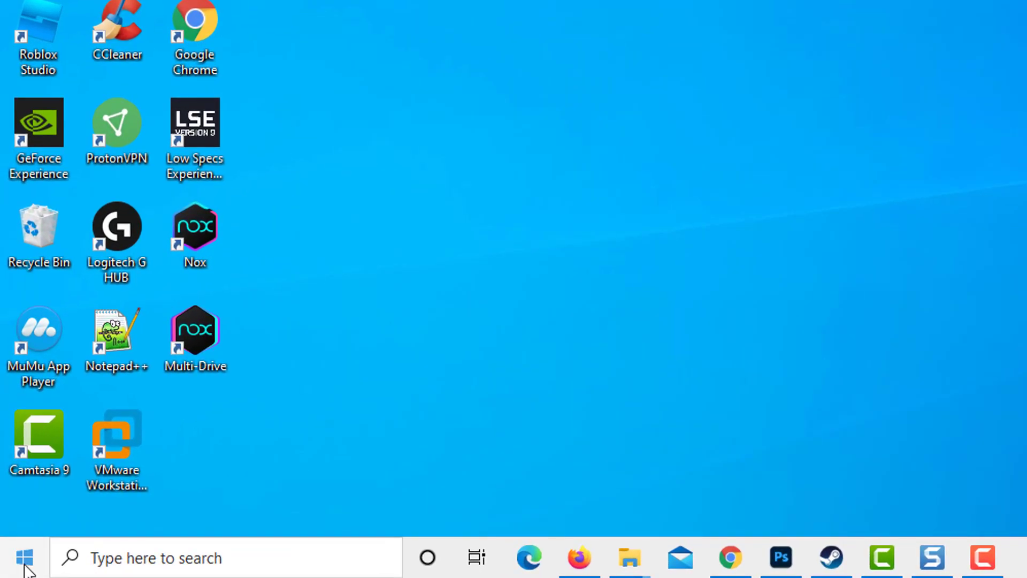
# Open the Virus & threat protection page of Windows Security from the Update & Security settings.
pyautogui.click(16, 567)
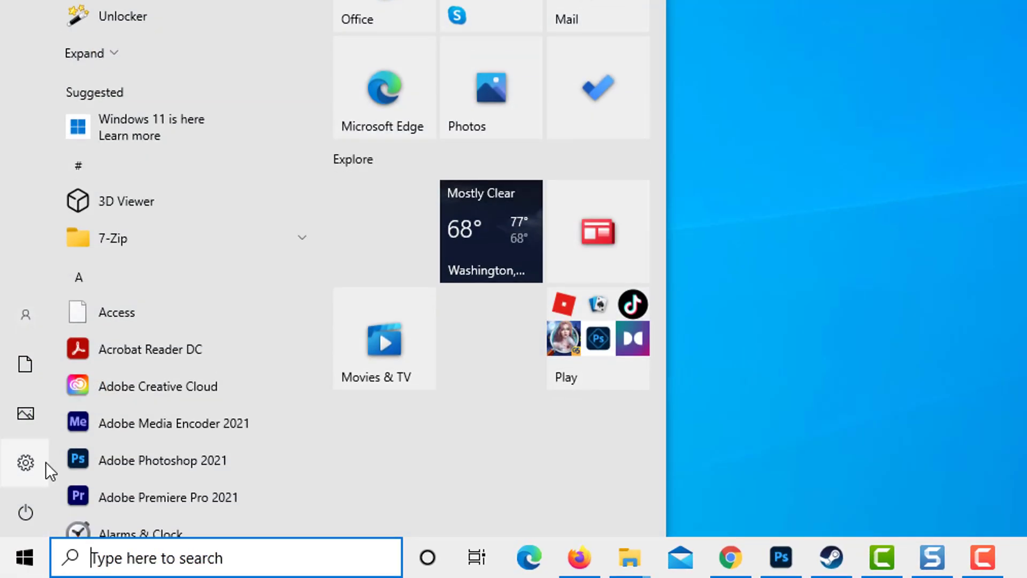
pyautogui.click(59, 460)
pyautogui.scroll(-5, 672, 419)
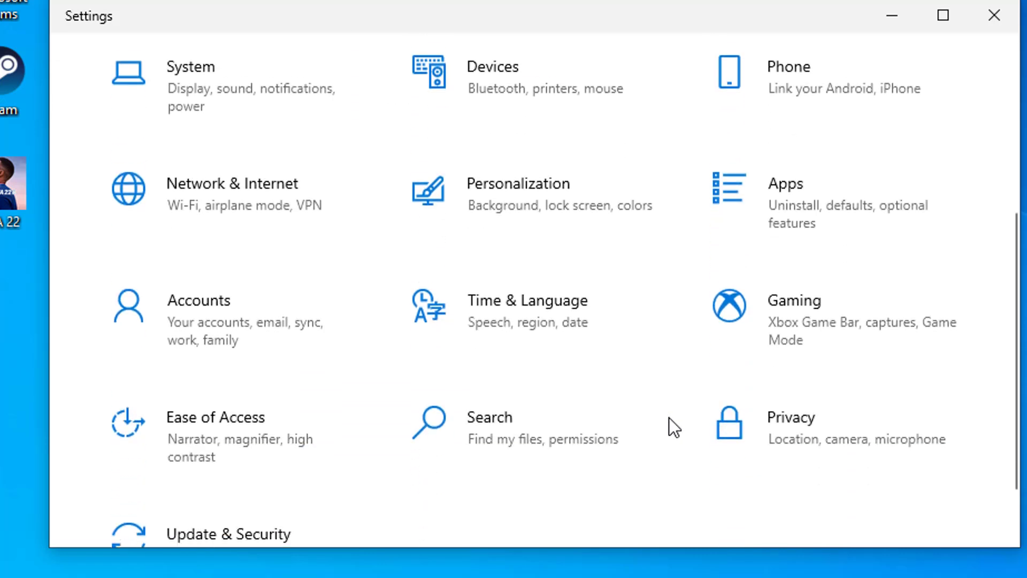
pyautogui.click(305, 474)
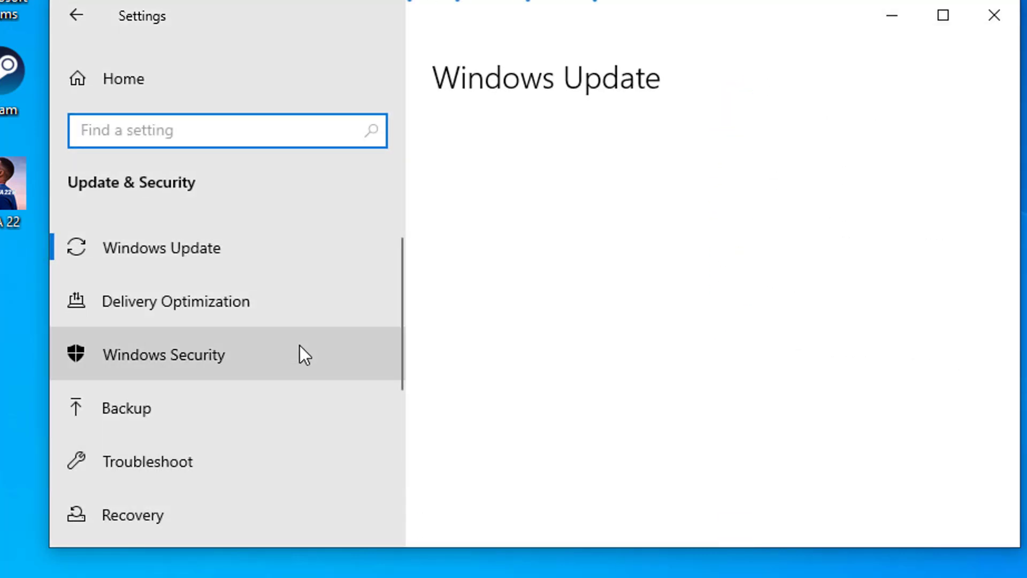
pyautogui.click(245, 350)
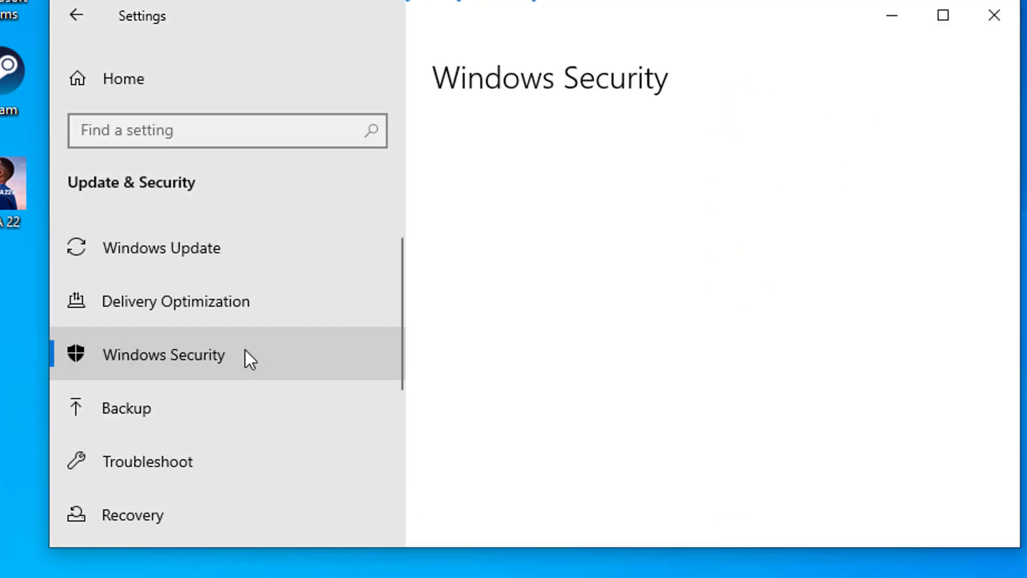
pyautogui.click(623, 321)
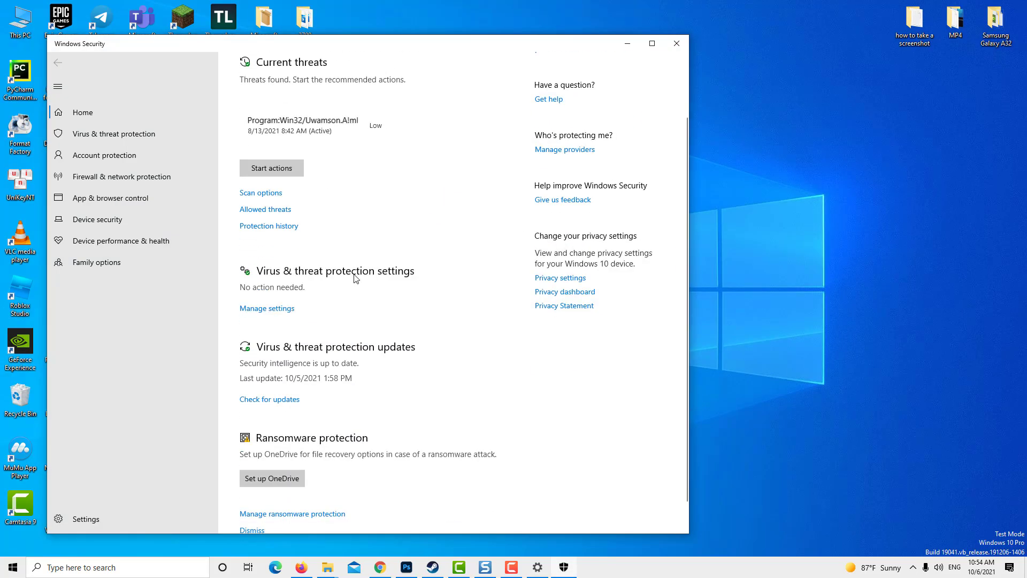
# Turn off real-time protection and cloud-delivered protection in the Virus & threat protection settings.
pyautogui.click(267, 308)
pyautogui.click(250, 202)
pyautogui.click(250, 316)
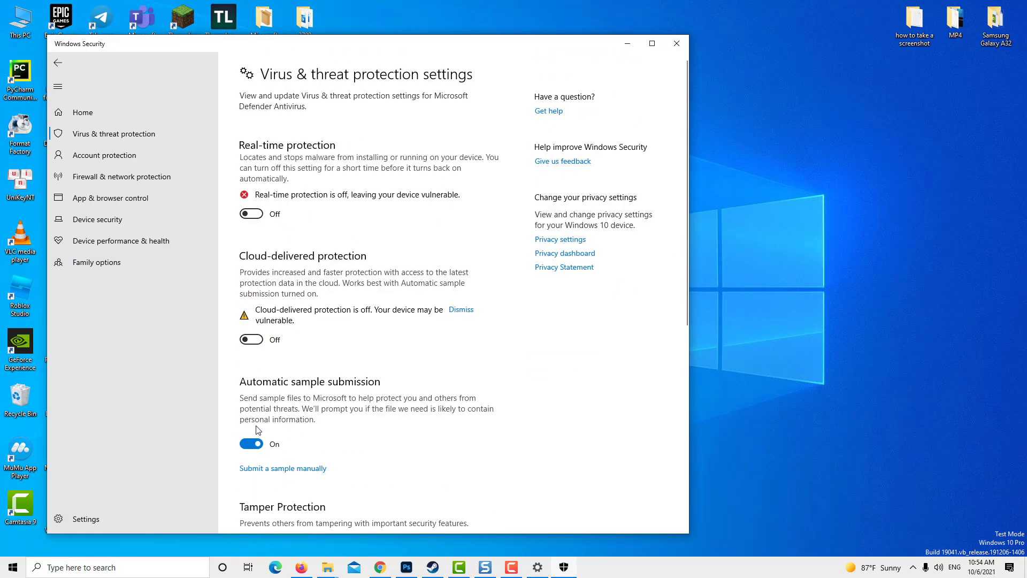
pyautogui.scroll(-5, 272, 393)
pyautogui.scroll(5, 274, 395)
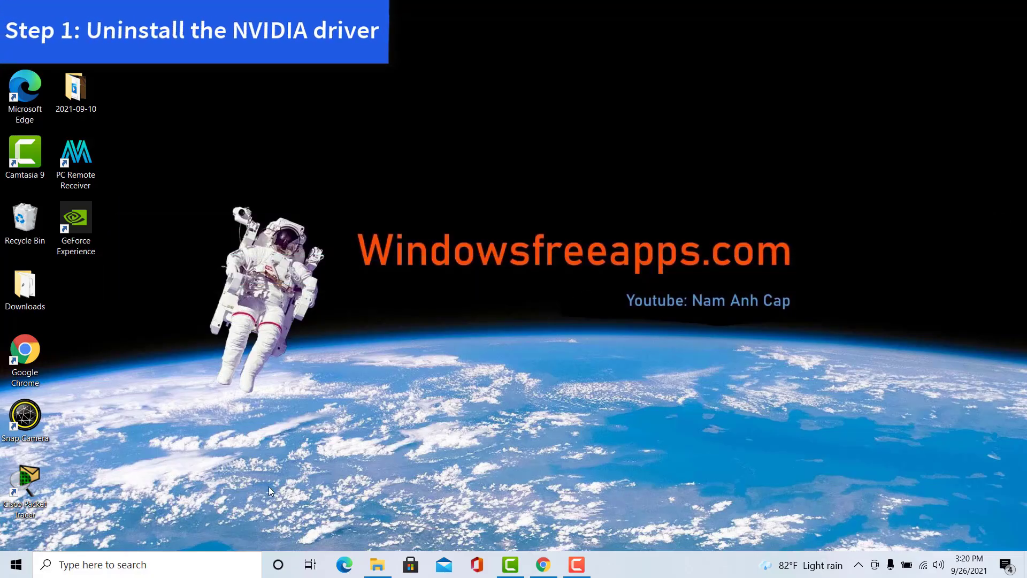
# Search Windows for "device manager" and open Device Manager.
pyautogui.click(190, 566)
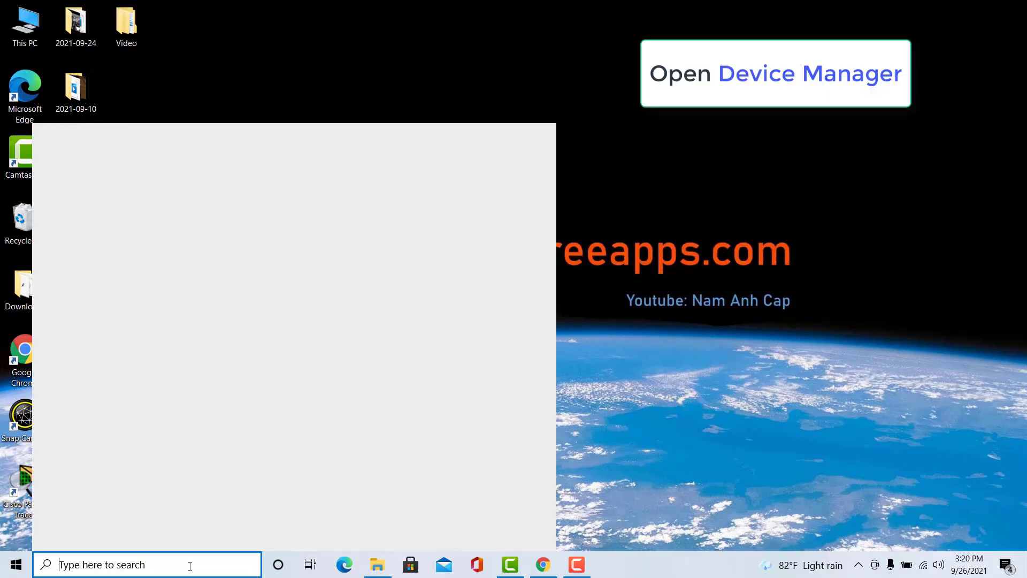
pyautogui.write('device')
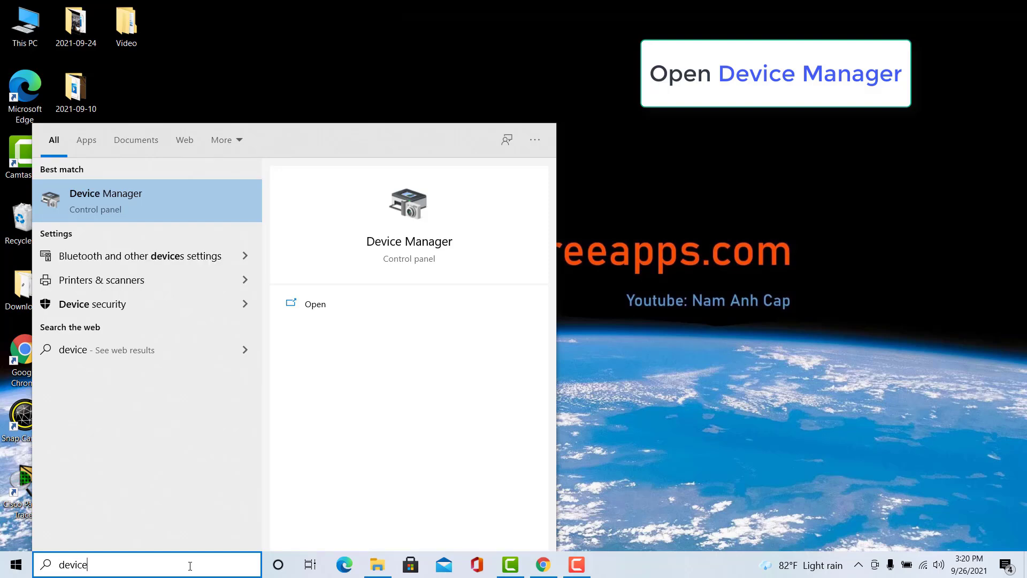
pyautogui.write(' manager')
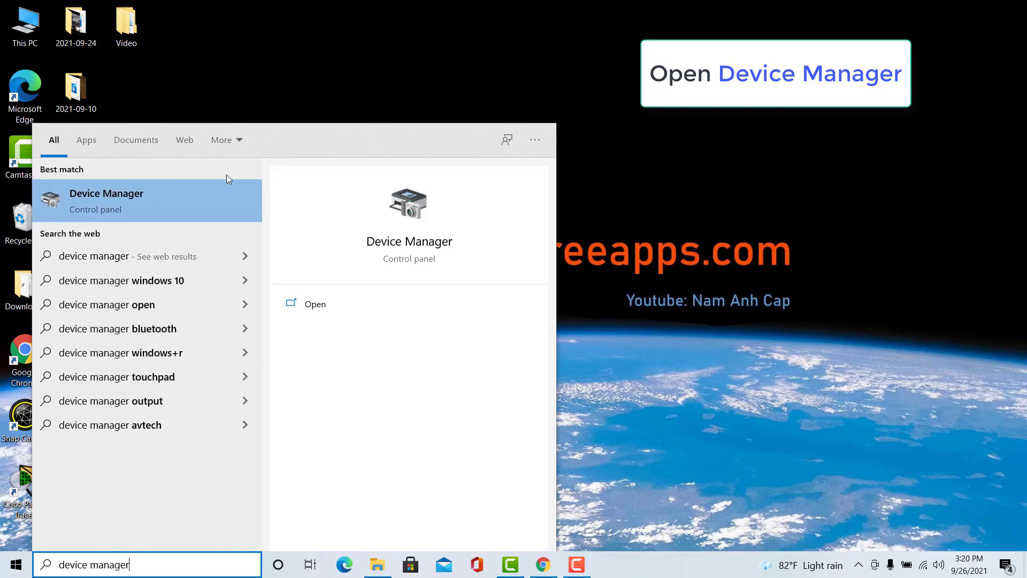
pyautogui.click(194, 196)
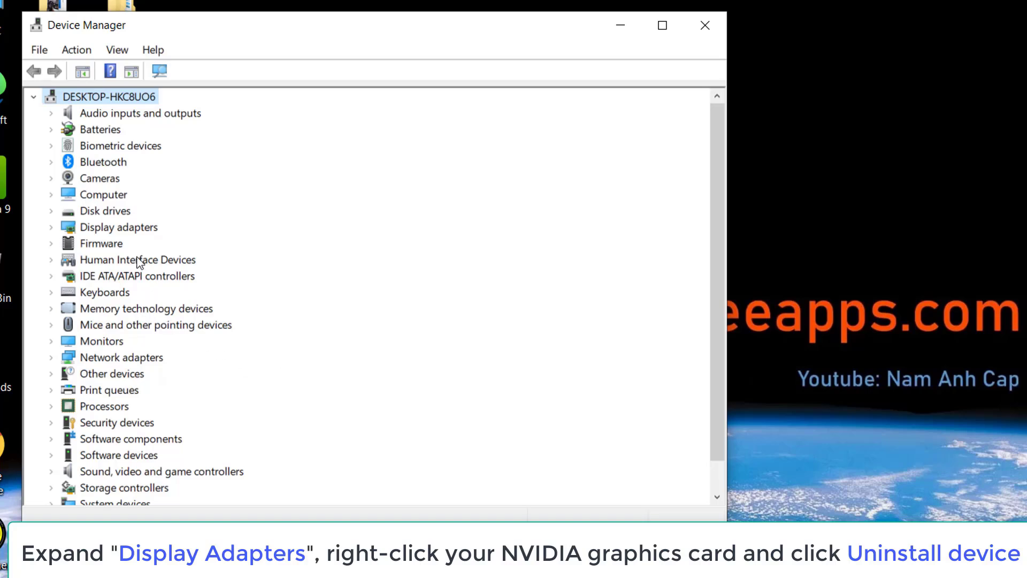
# Uninstall the NVIDIA GeForce 940MX display adapter without deleting its driver software, and close Device Manager.
pyautogui.doubleClick(137, 230)
pyautogui.click(191, 265)
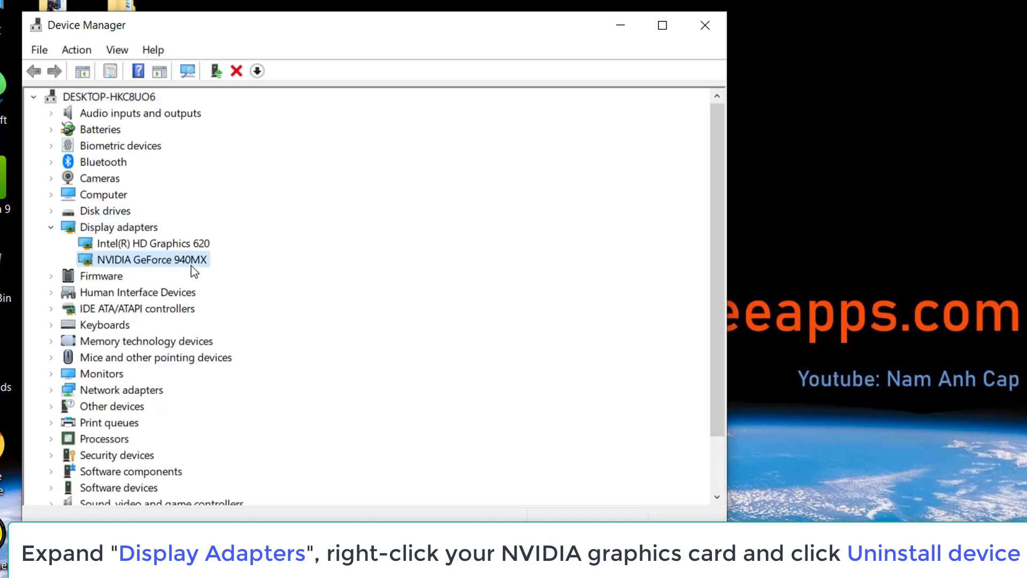
pyautogui.rightClick(195, 263)
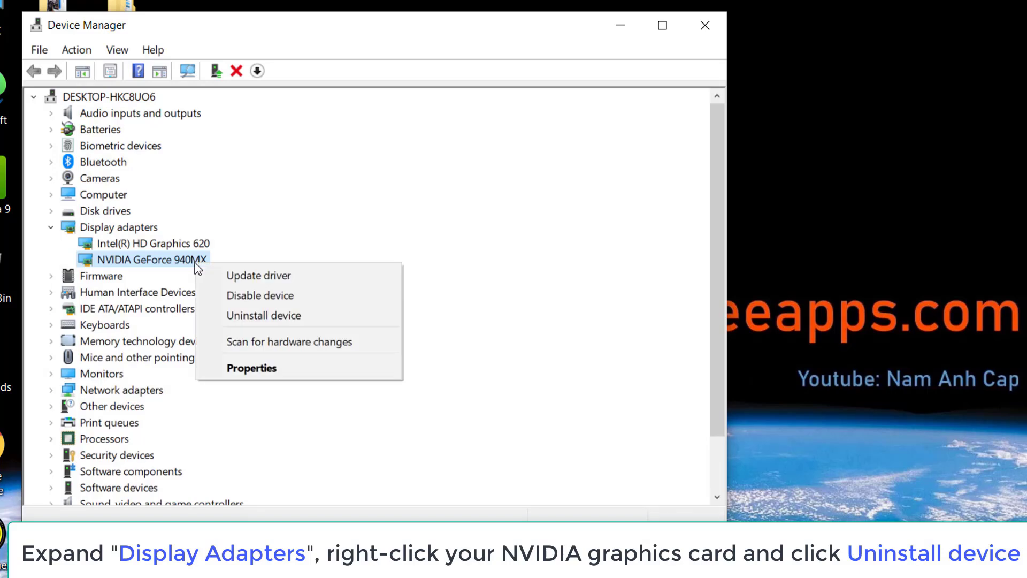
pyautogui.click(305, 317)
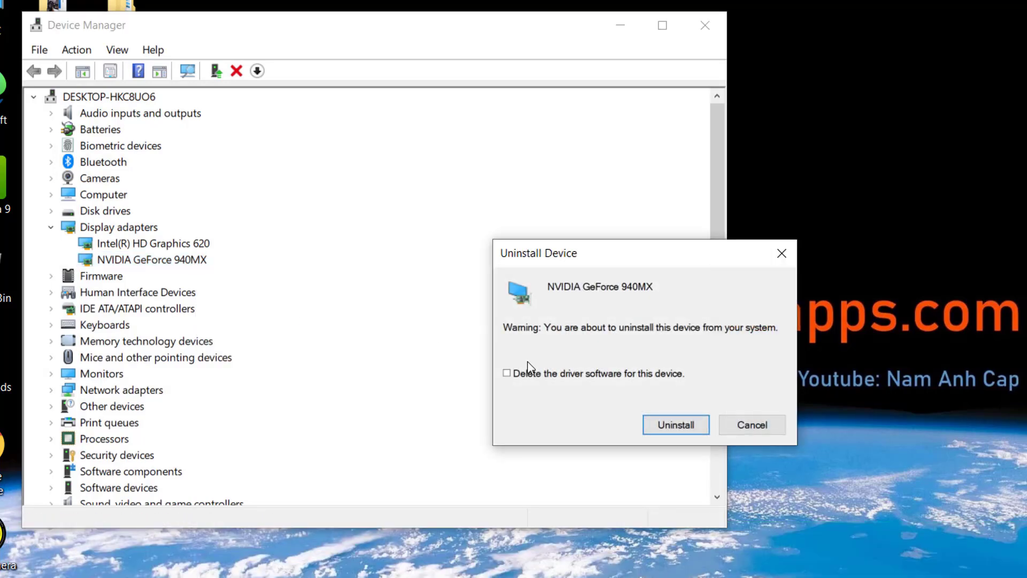
pyautogui.click(676, 426)
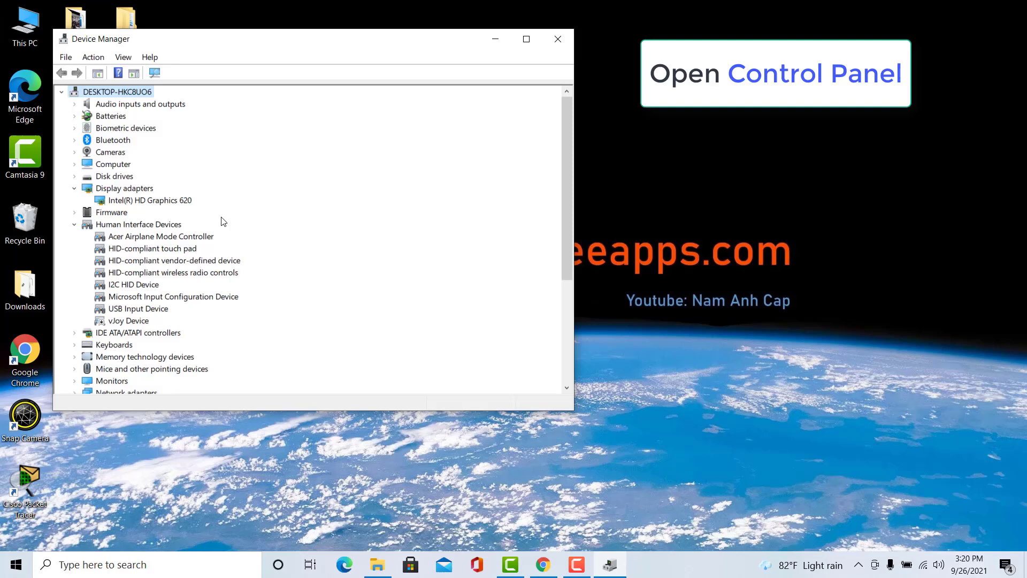
pyautogui.click(705, 25)
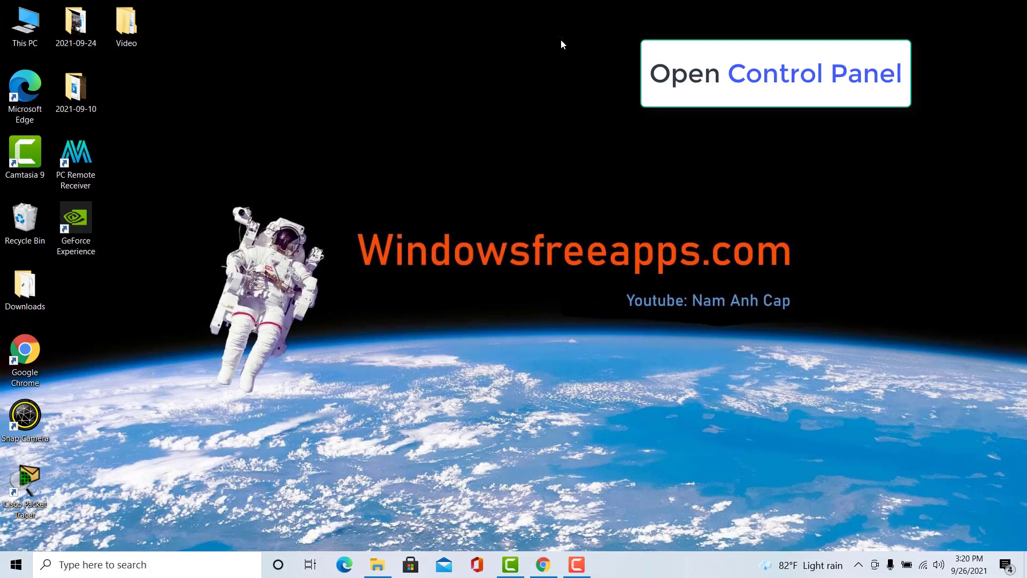
# Search Windows for "control panel" and open its Programs and Features list for uninstalling programs.
pyautogui.click(131, 567)
pyautogui.write('co')
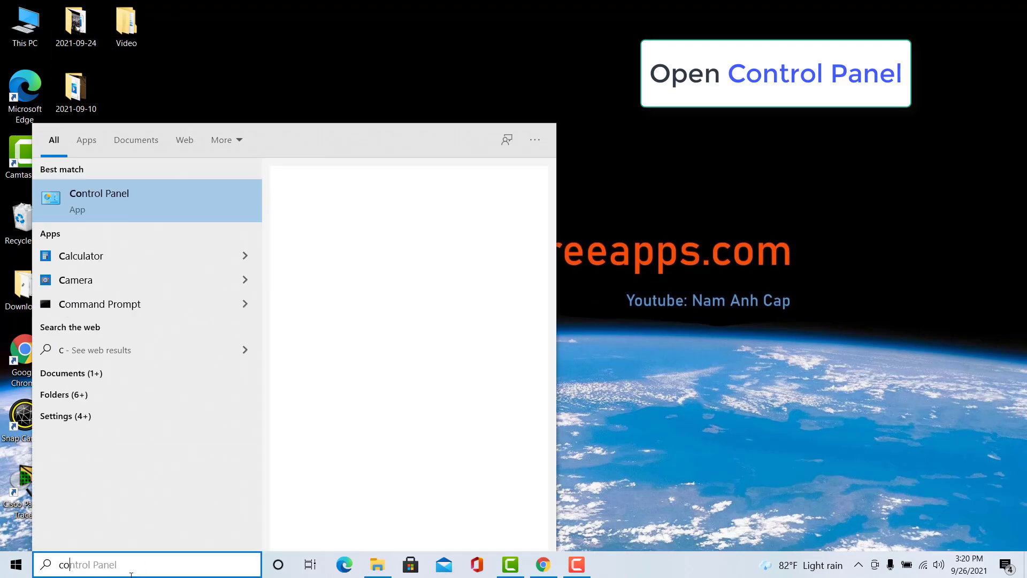
pyautogui.write('ntrol panel')
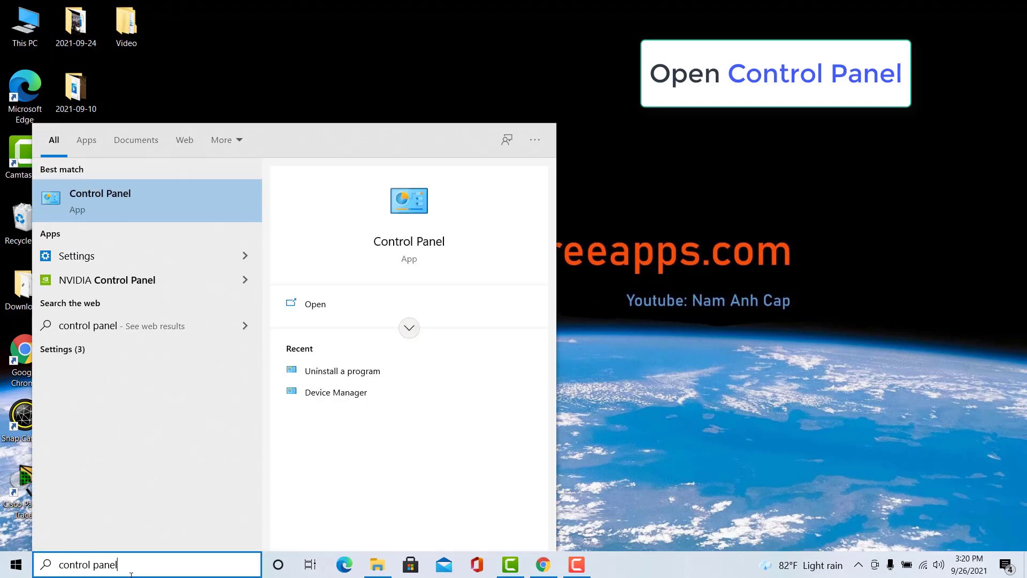
pyautogui.click(176, 210)
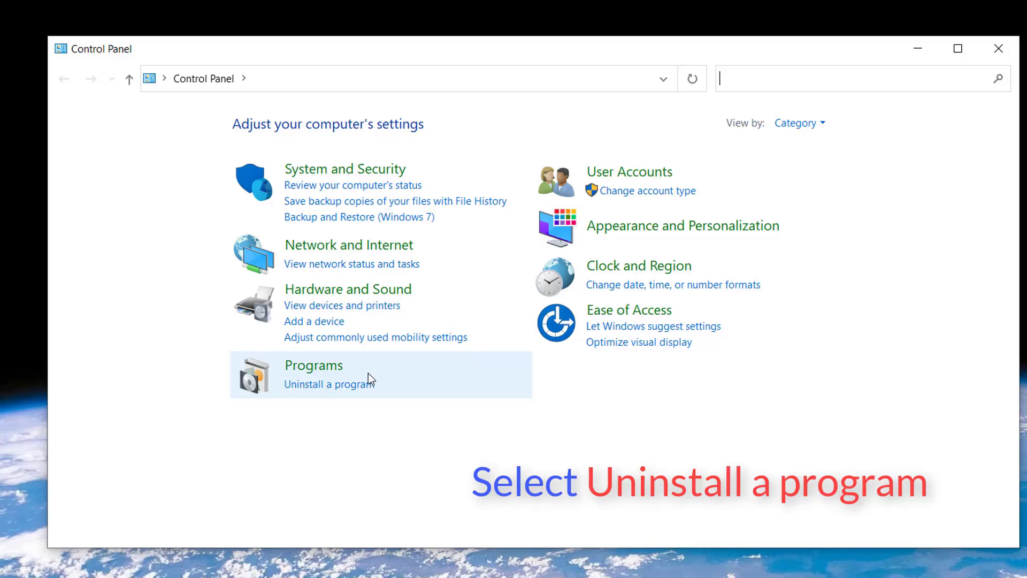
pyautogui.click(348, 386)
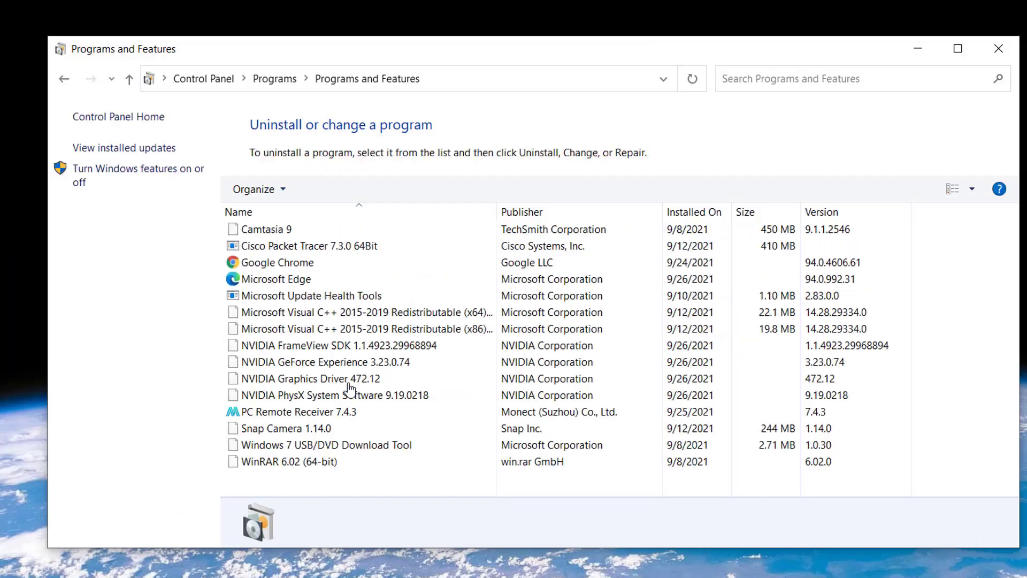
# Uninstall NVIDIA FrameView SDK and NVIDIA GeForce Experience 3.23.0.74.
pyautogui.doubleClick(402, 347)
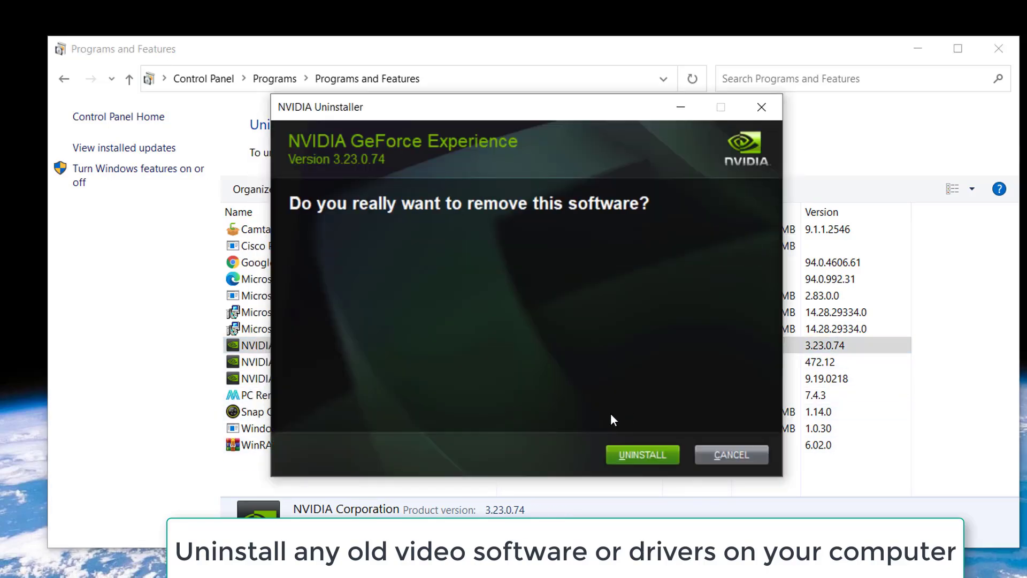
pyautogui.click(639, 452)
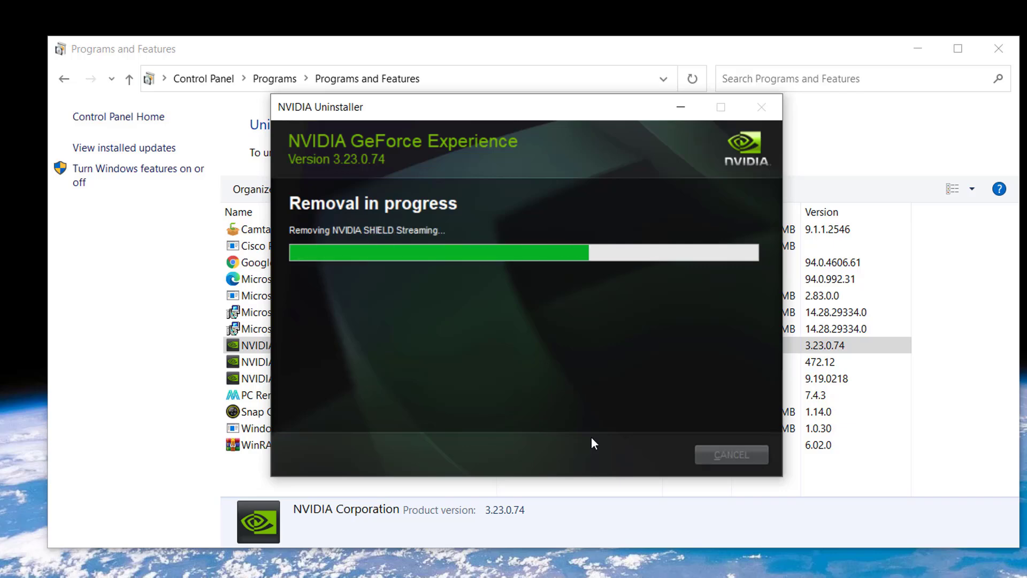
pyautogui.click(723, 464)
# Uninstall NVIDIA Graphics Driver 472.12 and close its uninstaller.
pyautogui.click(386, 342)
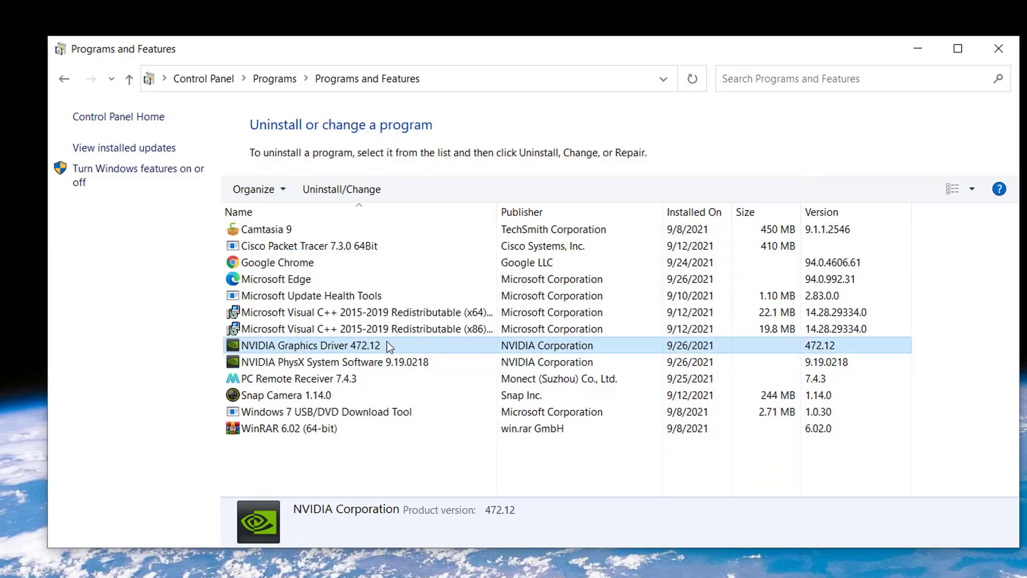
pyautogui.doubleClick(387, 345)
pyautogui.click(636, 452)
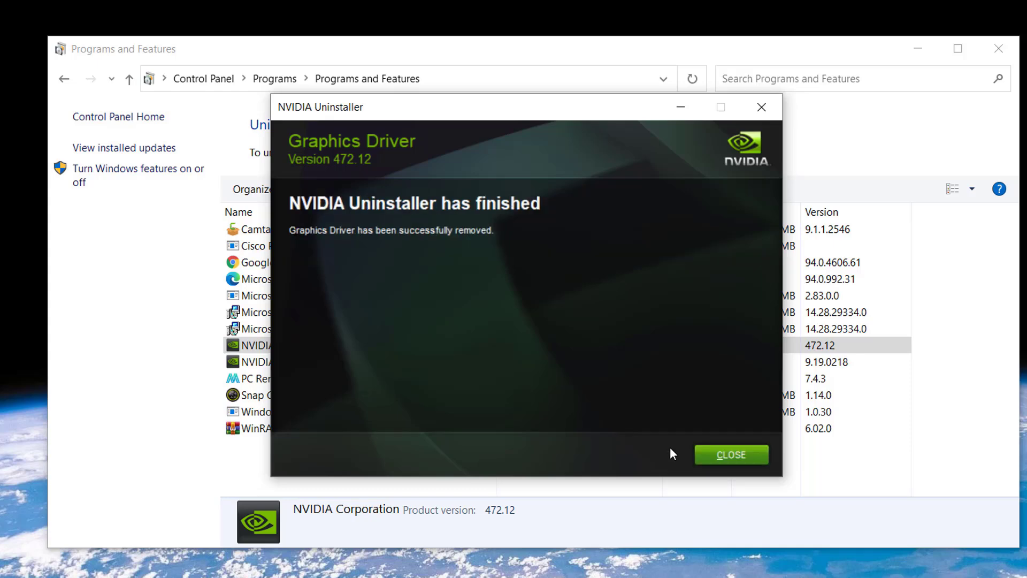
pyautogui.click(732, 454)
# Uninstall NVIDIA PhysX System Software 9.19.0218 and close Programs and Features.
pyautogui.doubleClick(370, 345)
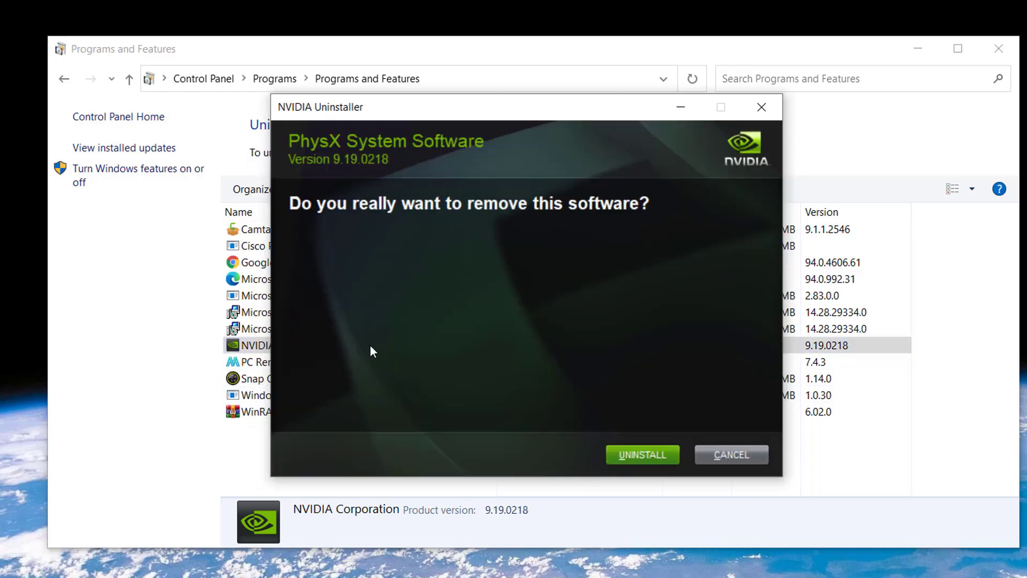
pyautogui.click(612, 454)
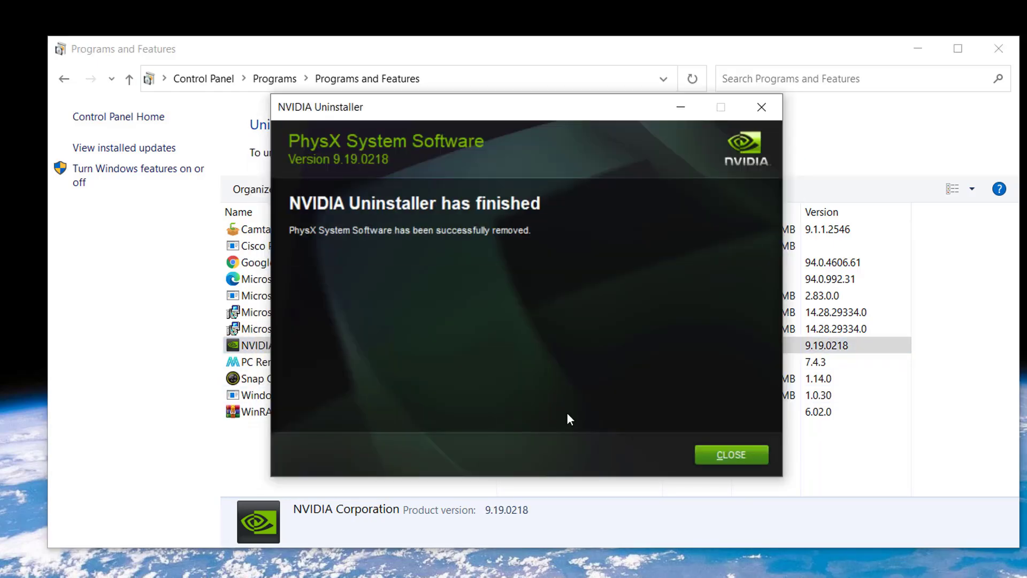
pyautogui.click(738, 456)
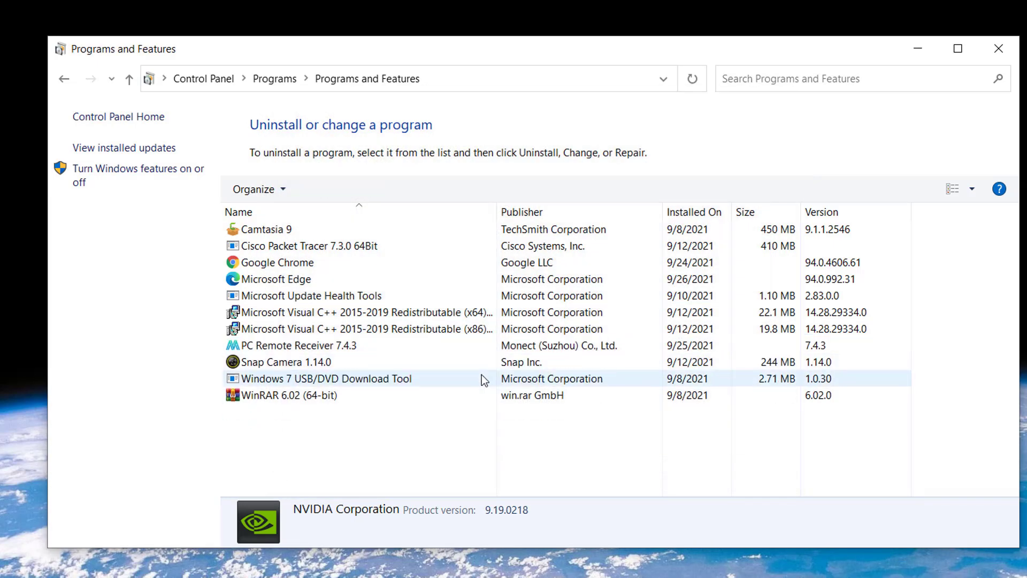
pyautogui.click(998, 56)
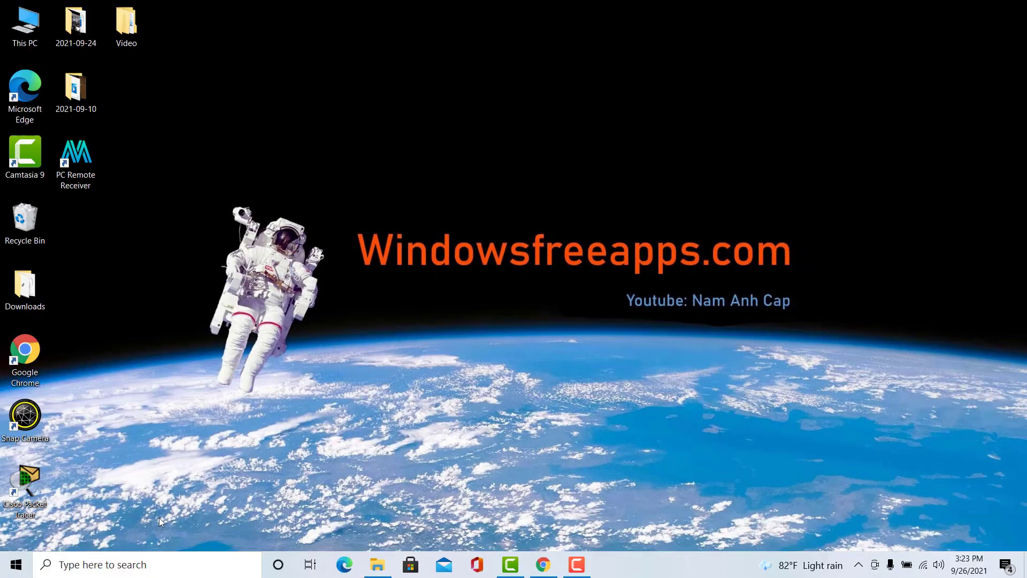
# Restart the computer from Windows.
pyautogui.click(16, 564)
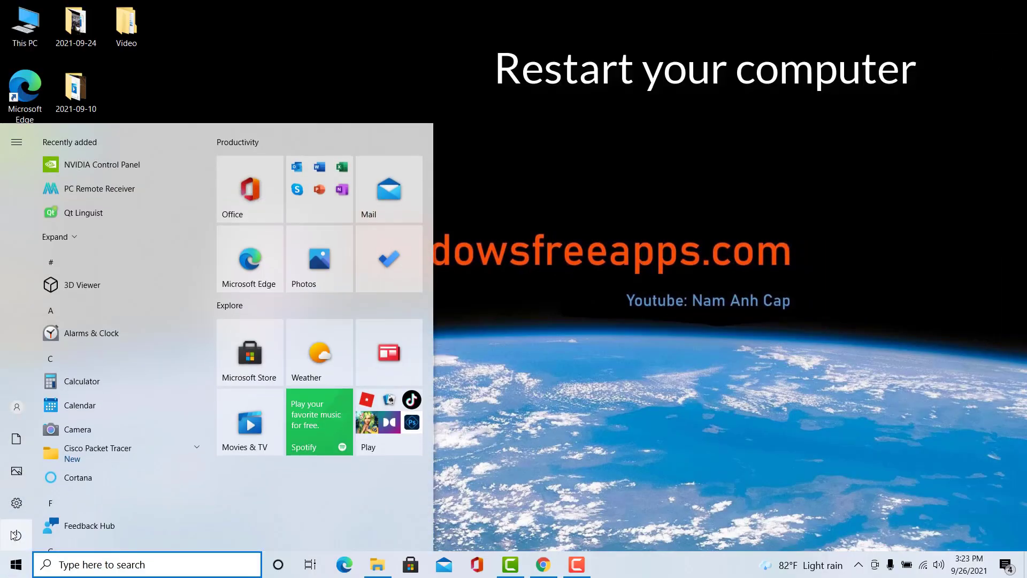
pyautogui.click(16, 535)
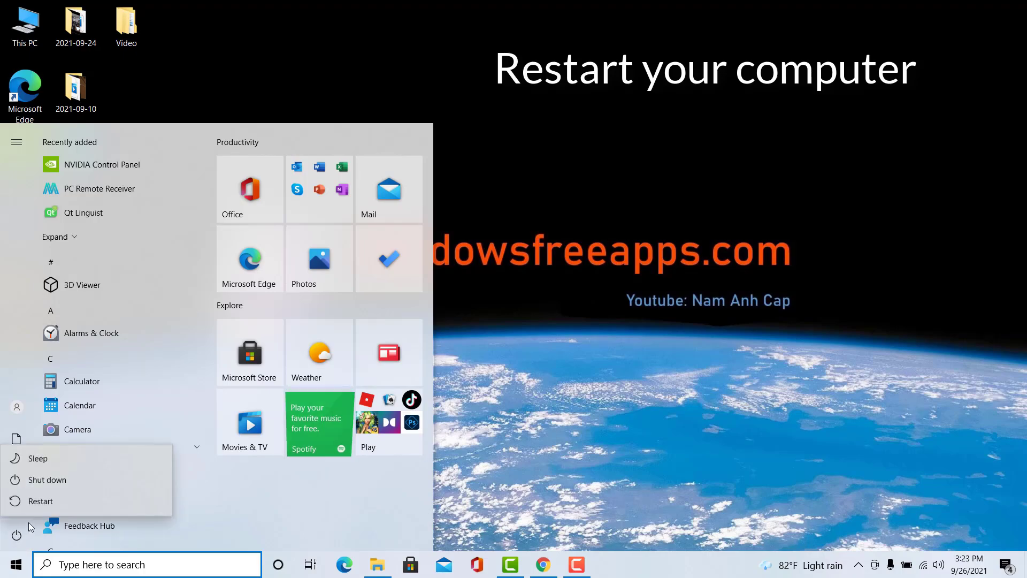
pyautogui.click(72, 499)
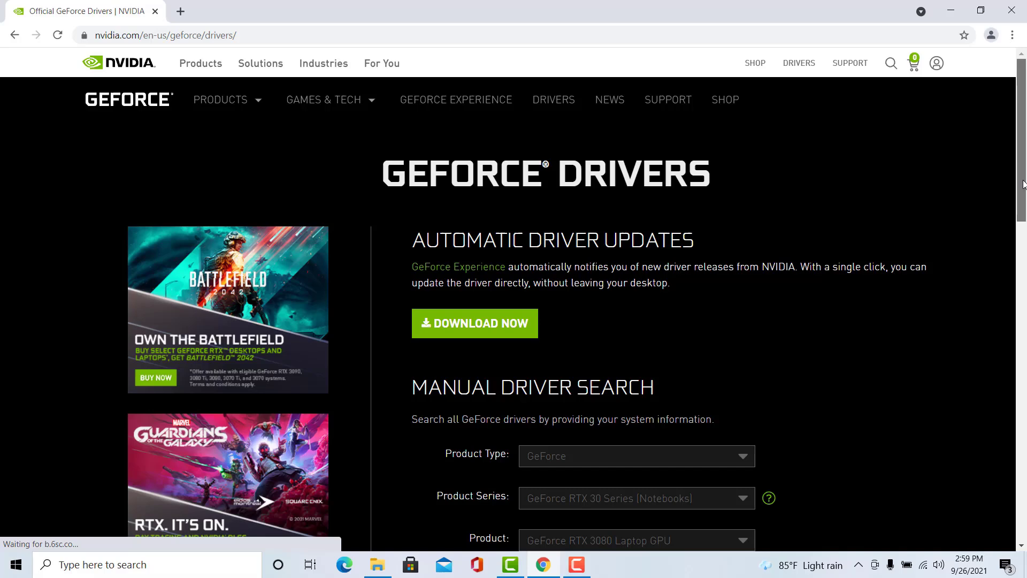
# In Chrome, set NVIDIA's manual driver search to product type GeForce and product series GeForce 900M Series (Notebooks).
pyautogui.scroll(-4, 1025, 260)
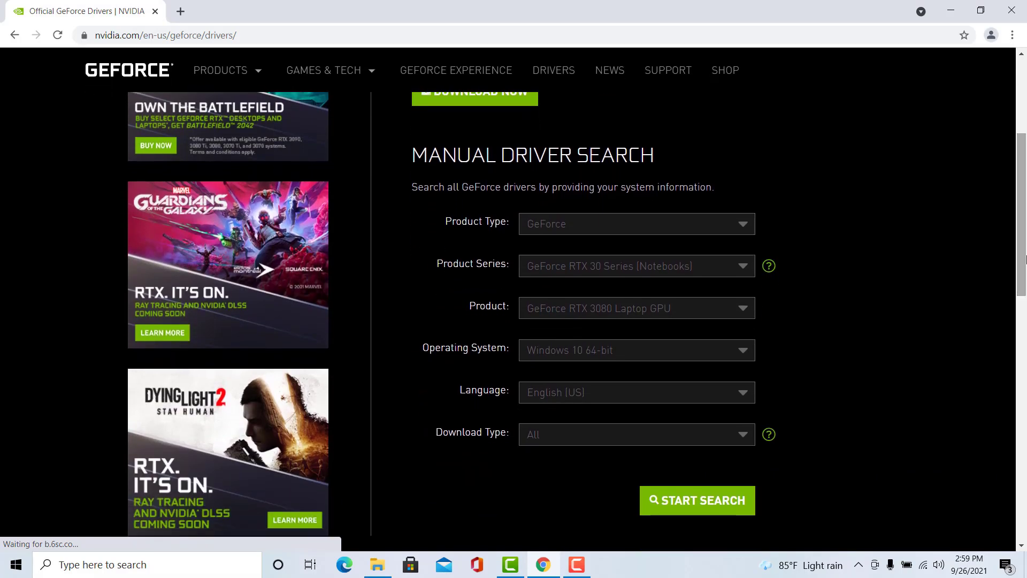
pyautogui.click(672, 234)
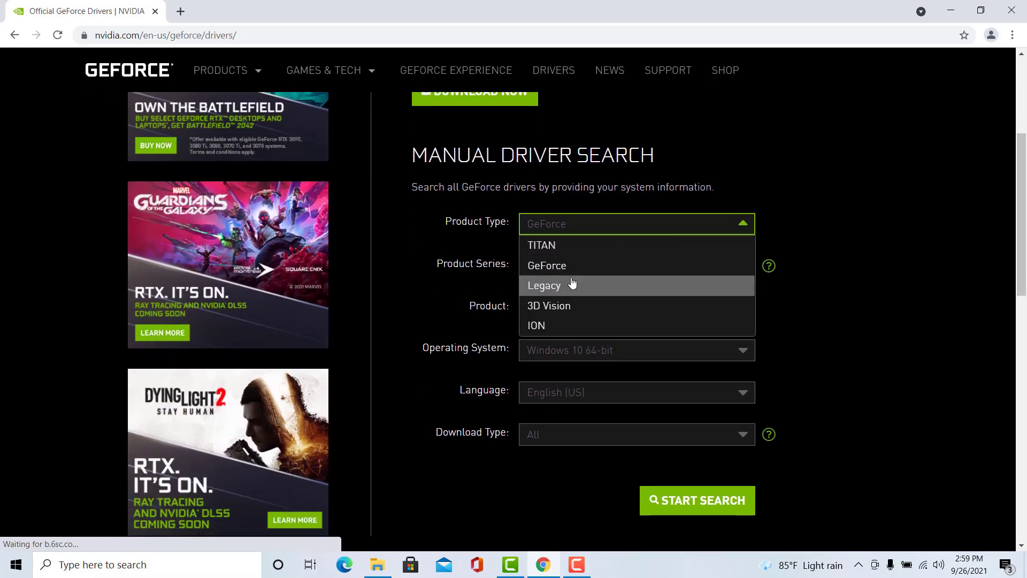
pyautogui.click(573, 268)
pyautogui.click(712, 270)
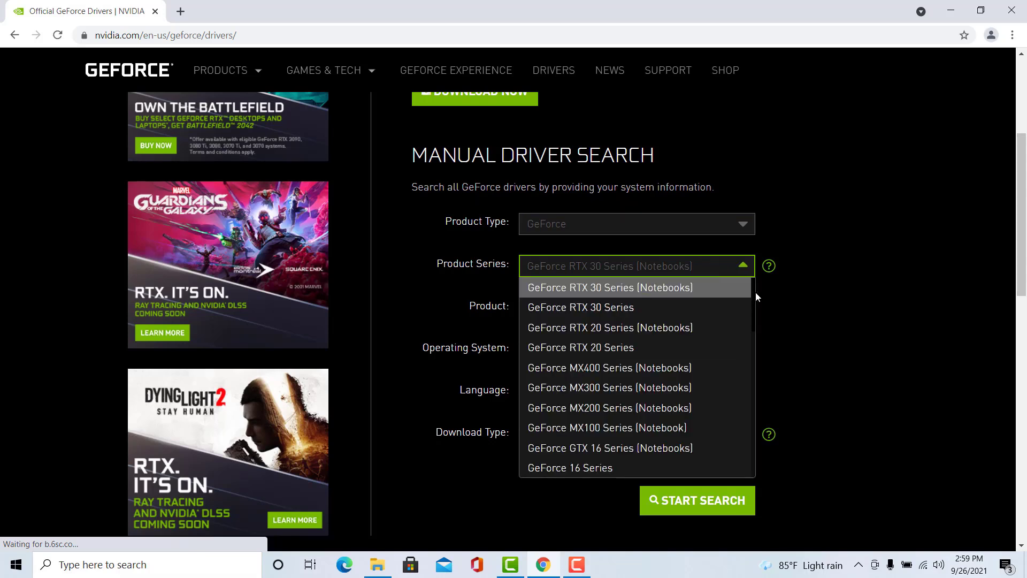
pyautogui.scroll(-3, 754, 343)
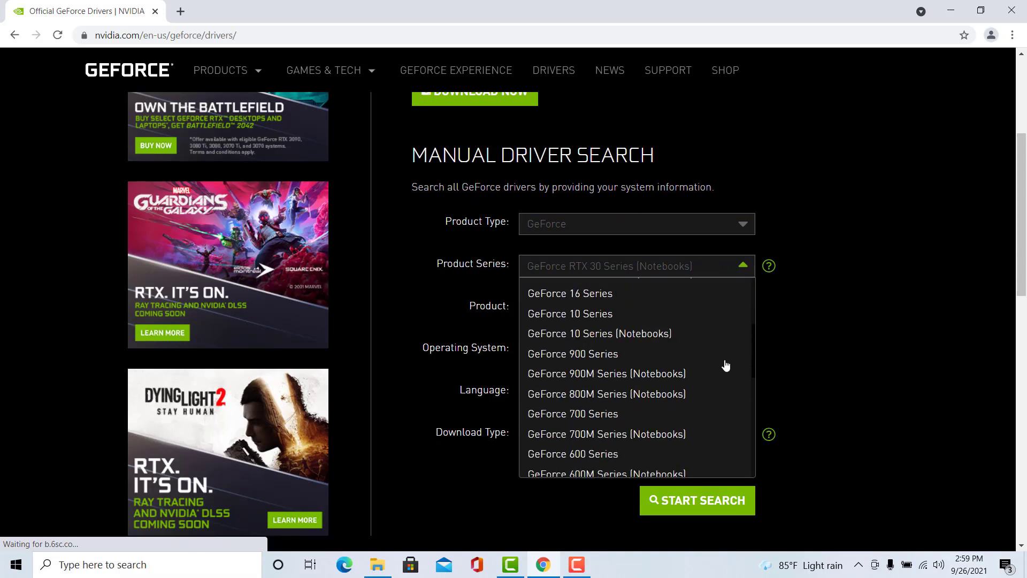
pyautogui.click(701, 368)
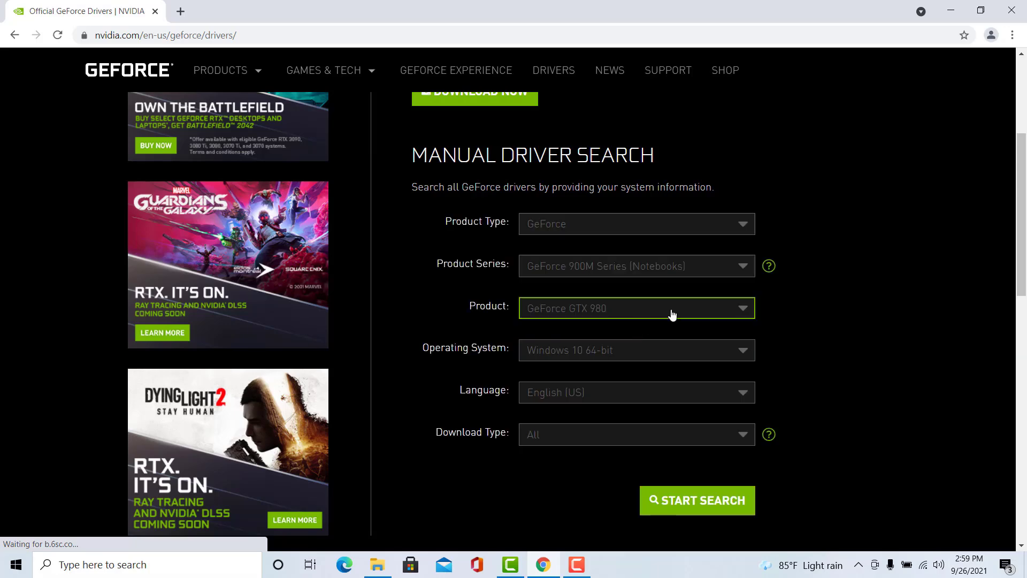
# Check the graphics card's properties in Device Manager and choose GeForce 940MX as the product in the driver search.
pyautogui.click(672, 314)
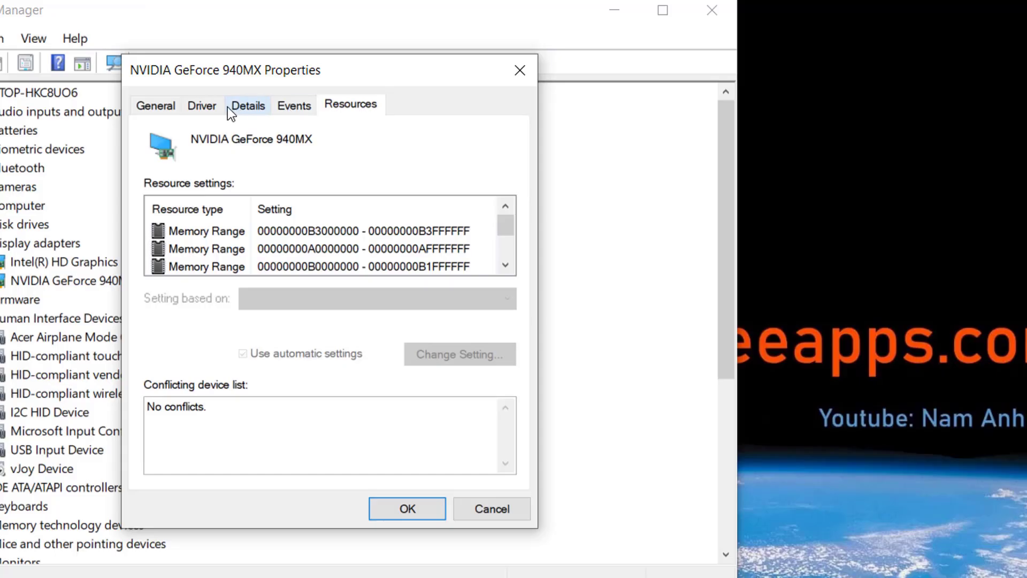
pyautogui.click(212, 104)
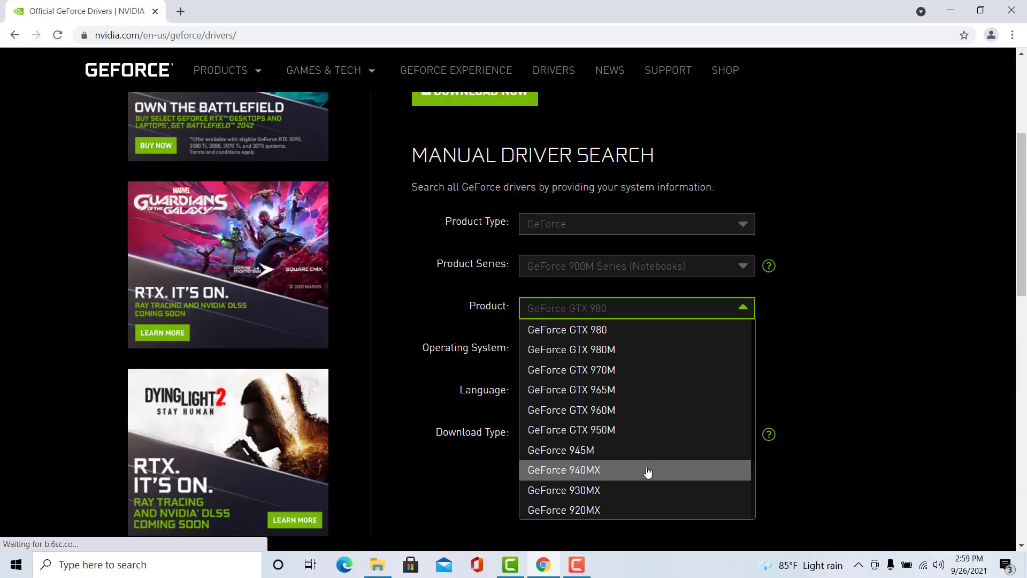
pyautogui.click(614, 470)
# Set the driver search to Windows 10 64-bit, language English (US) and download type All.
pyautogui.click(648, 354)
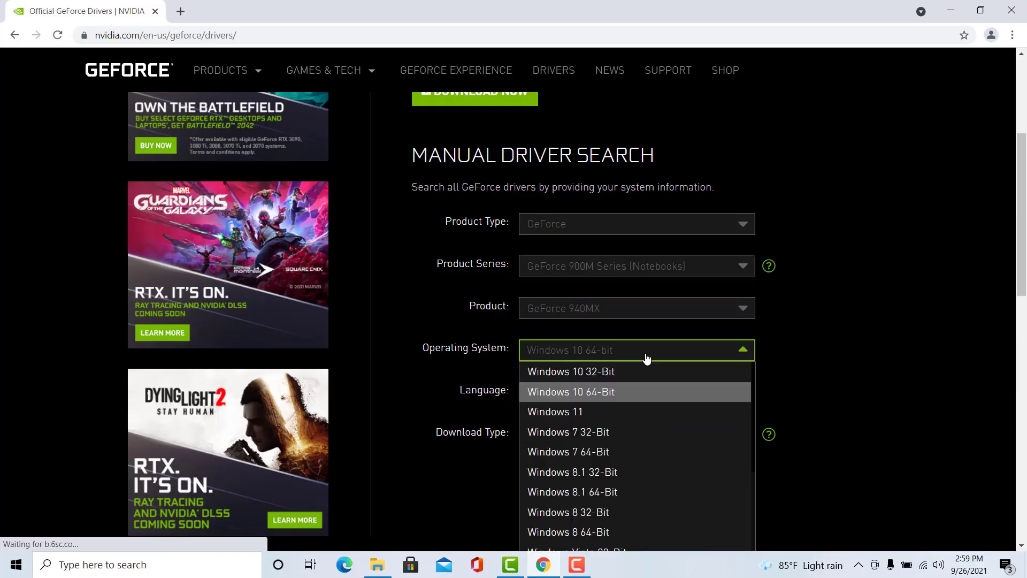
pyautogui.click(635, 398)
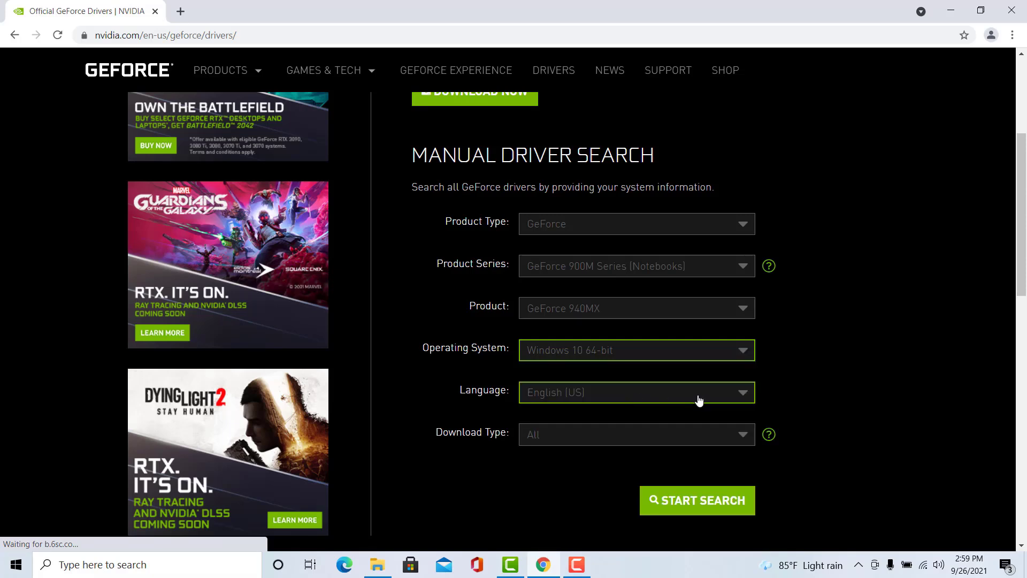
pyautogui.click(699, 401)
pyautogui.click(650, 414)
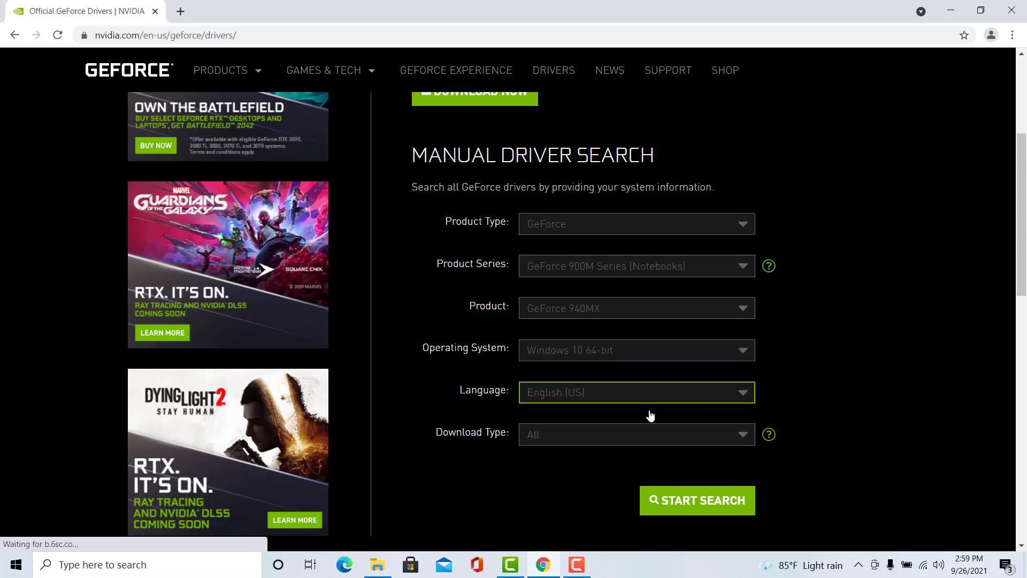
pyautogui.click(727, 436)
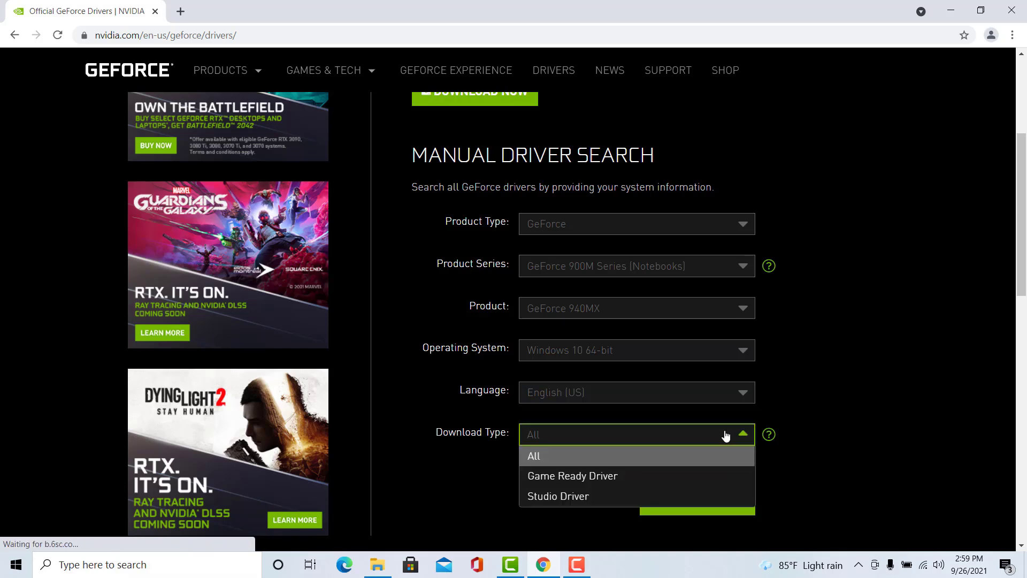
pyautogui.click(606, 457)
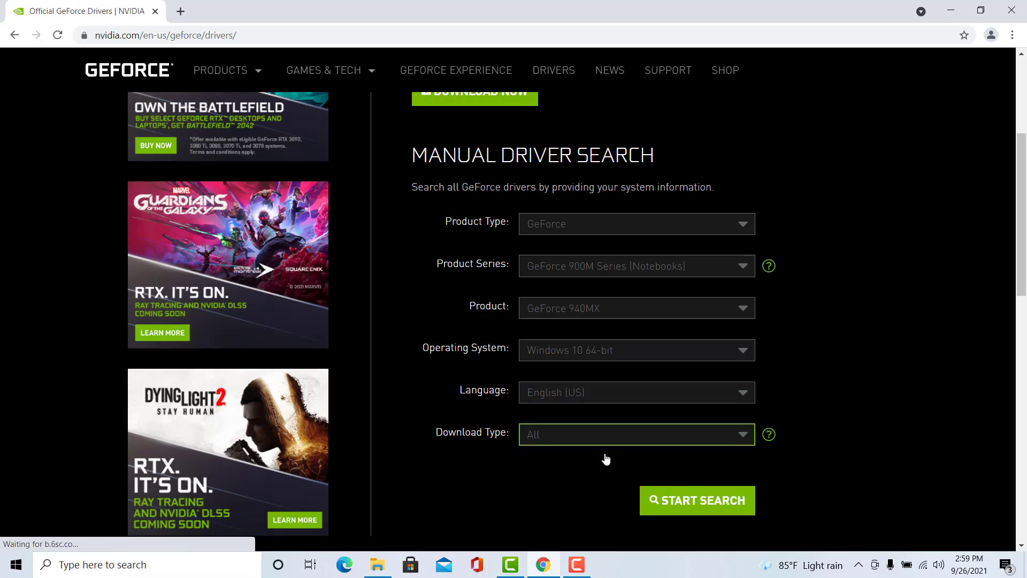
# Run the driver search and download GeForce Game Ready Driver version 472.12.
pyautogui.click(734, 510)
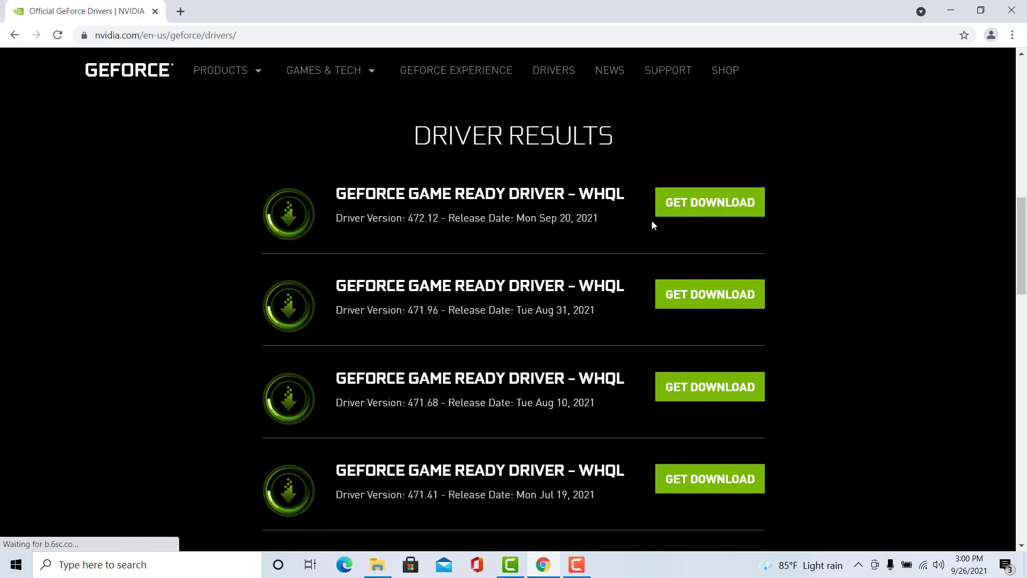
pyautogui.click(697, 204)
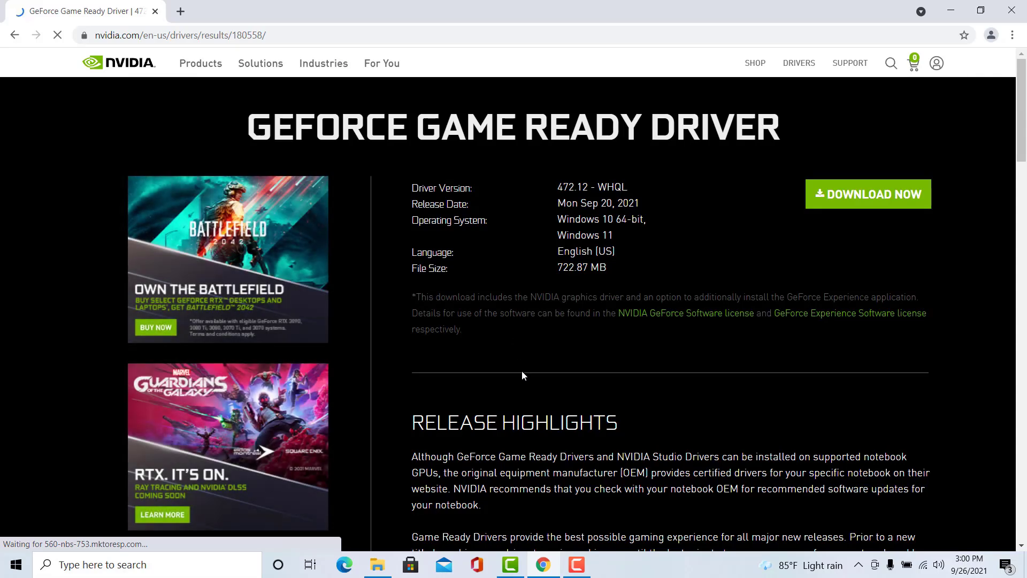
pyautogui.click(890, 201)
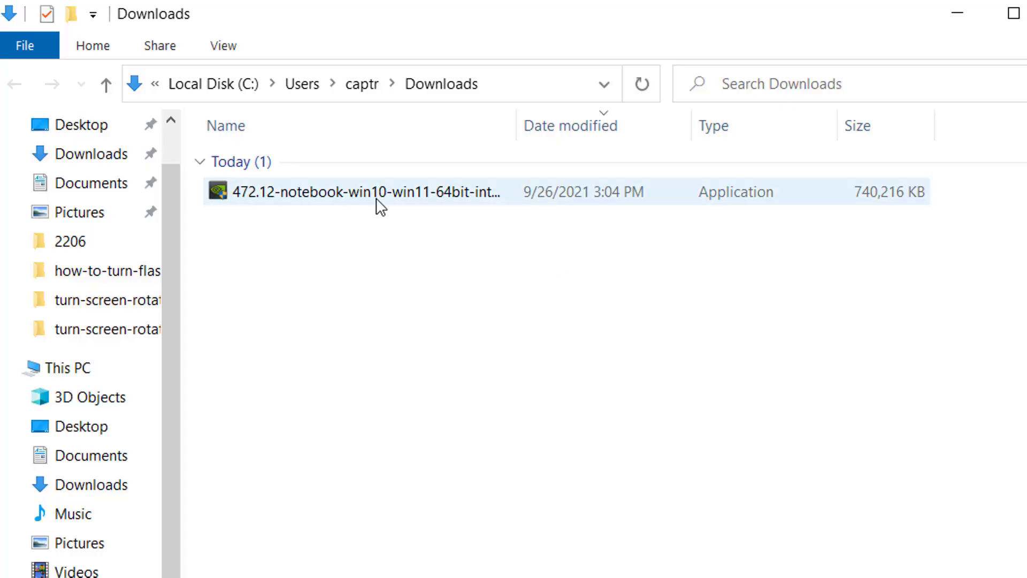
# Run the downloaded 472.12 installer, extract it to the default folder, and install the graphics driver and GeForce Experience with the Express option.
pyautogui.click(411, 202)
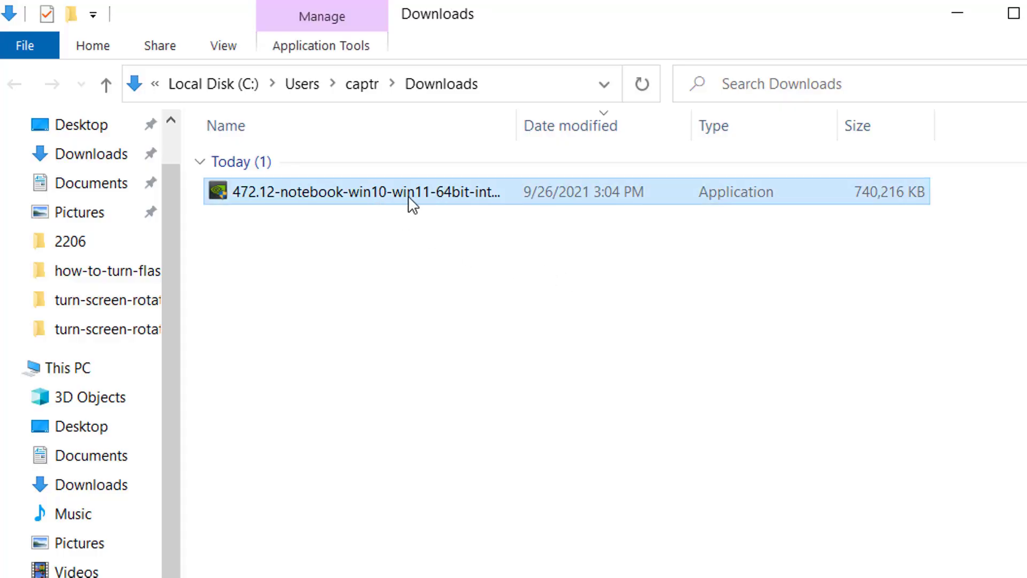
pyautogui.doubleClick(415, 204)
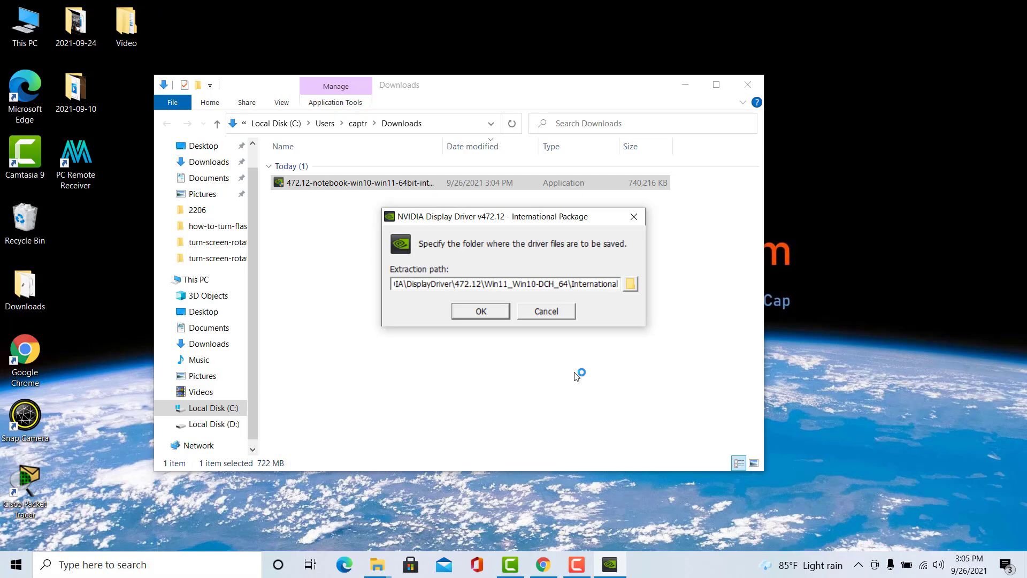
pyautogui.click(489, 314)
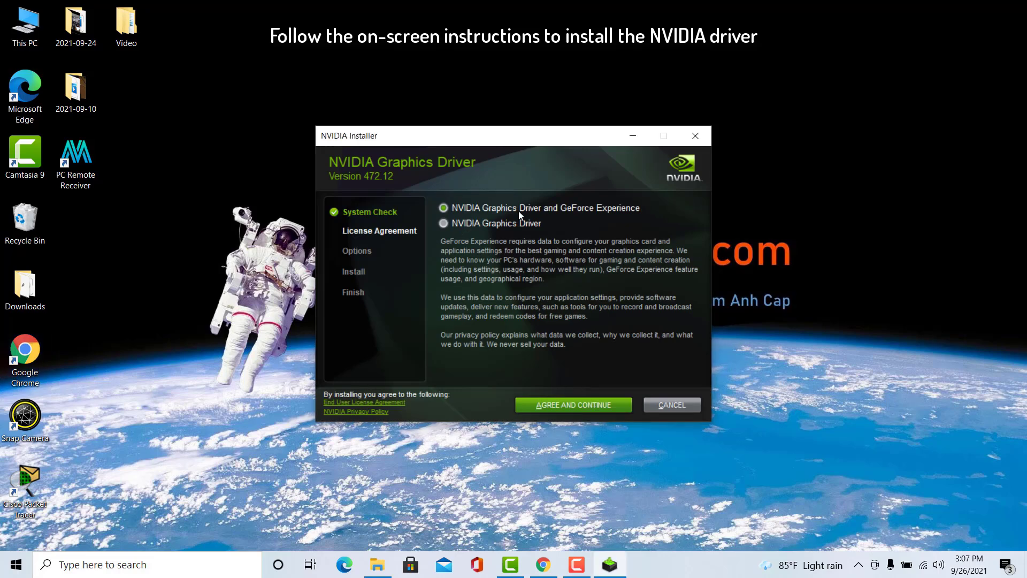
pyautogui.click(596, 405)
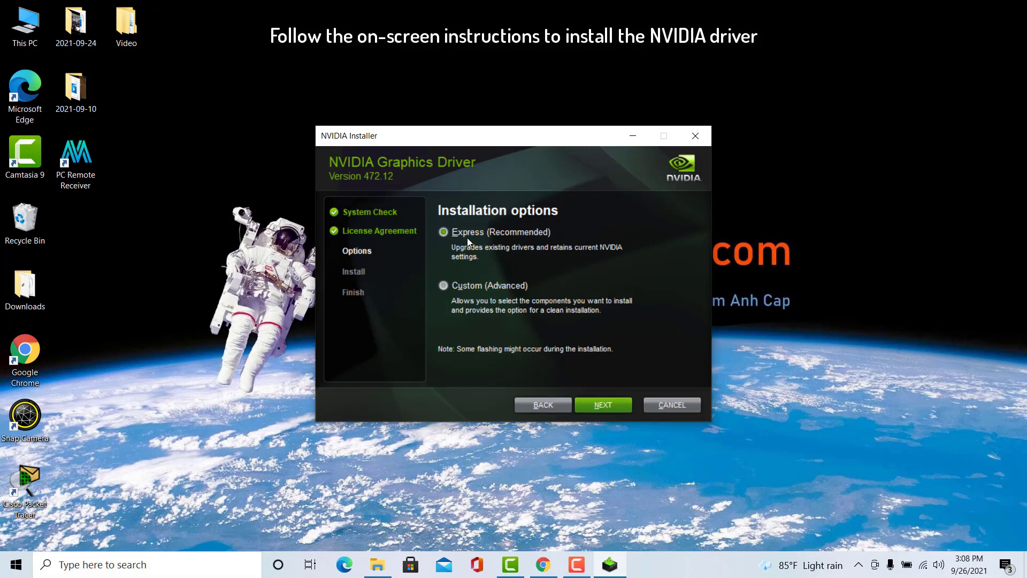
pyautogui.click(604, 406)
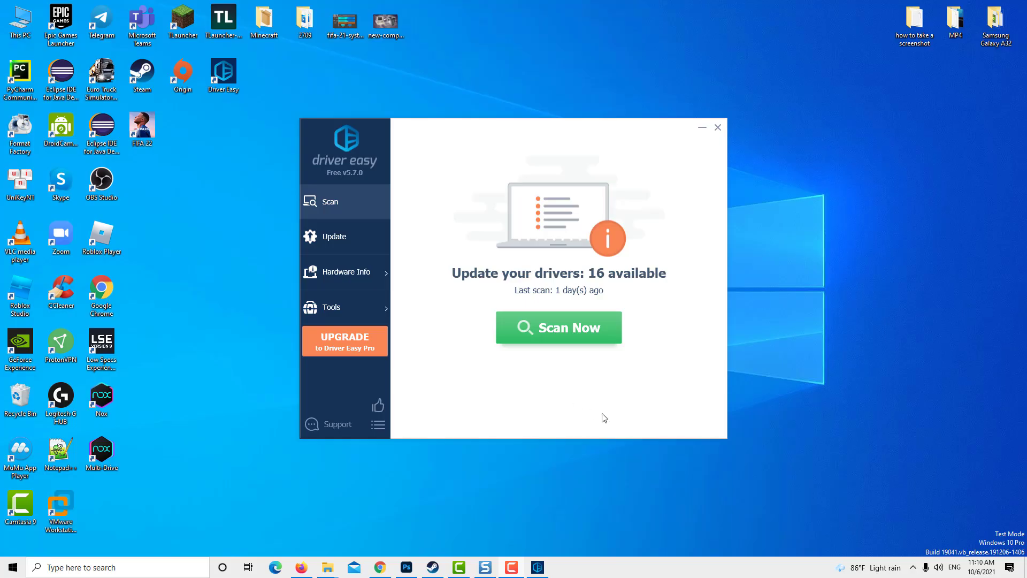
# Scan for driver updates in Driver Easy and start updating the NVIDIA GeForce GTX 1070 Ti driver.
pyautogui.click(586, 329)
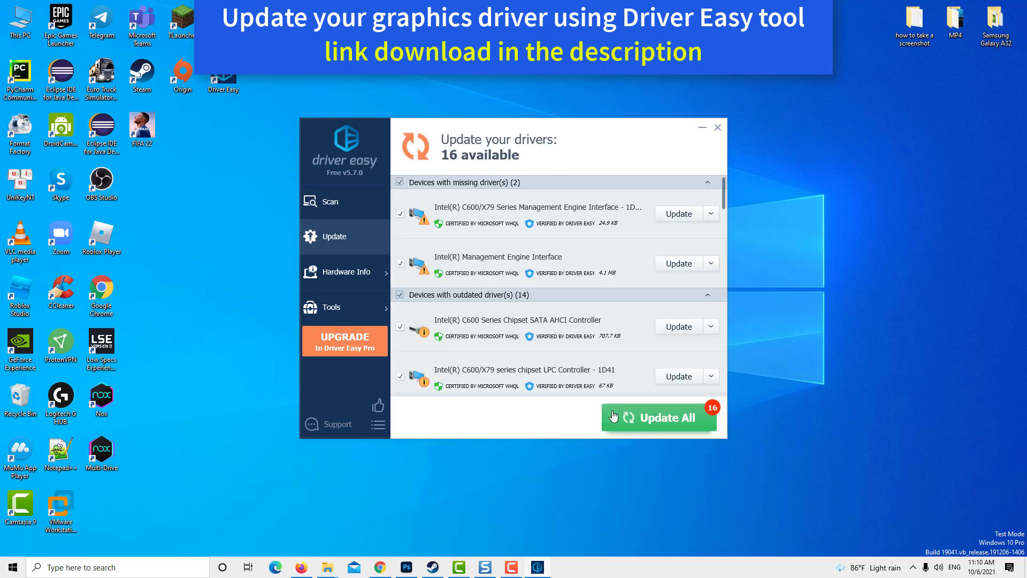
pyautogui.scroll(-8, 631, 310)
pyautogui.scroll(-10, 645, 335)
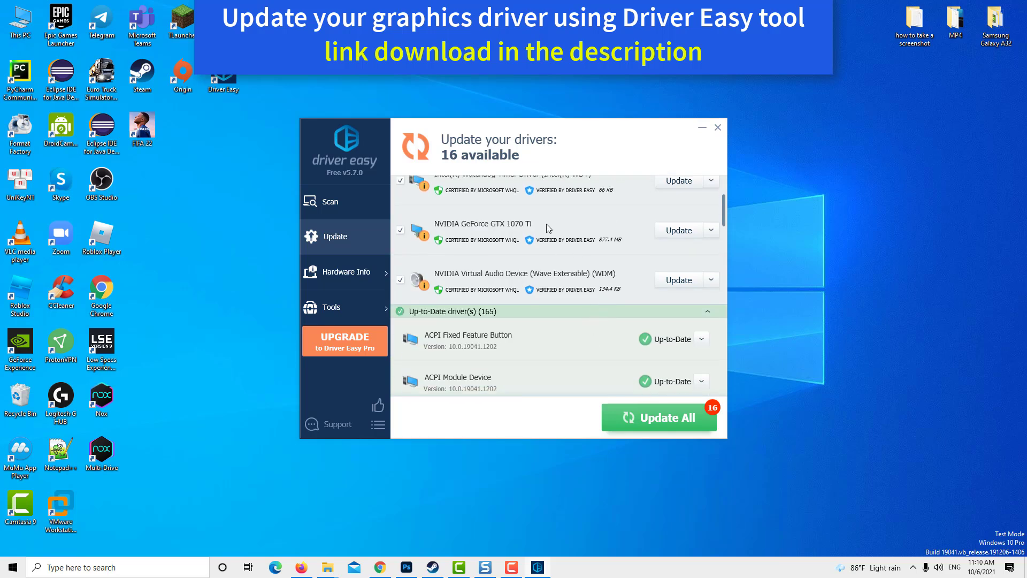
pyautogui.click(679, 230)
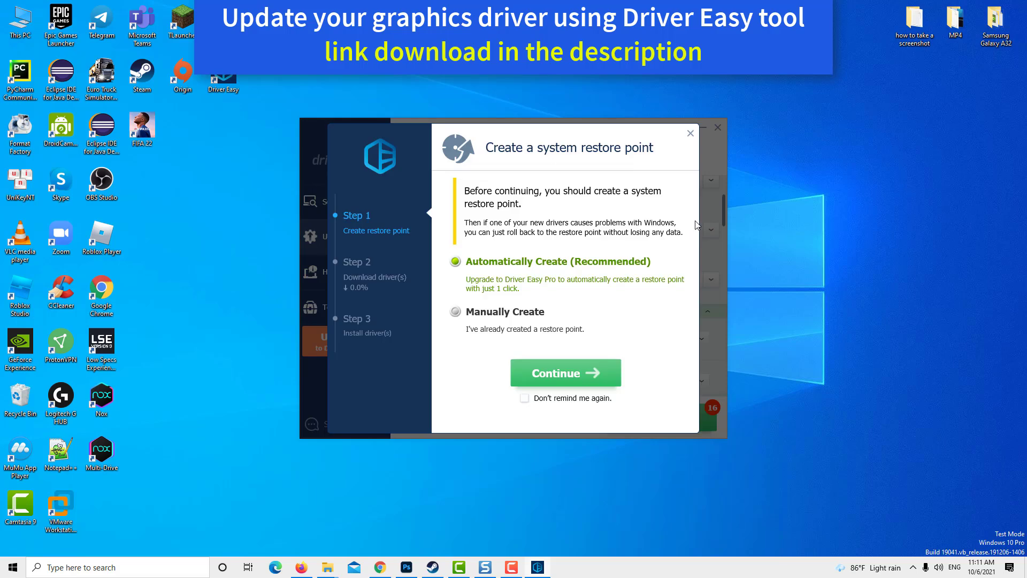